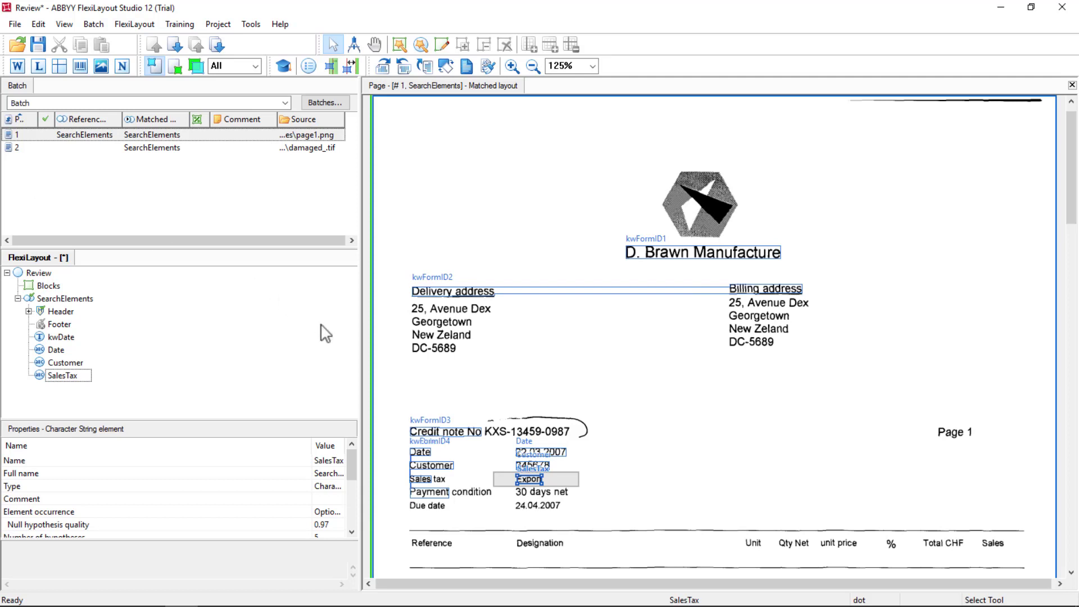
# Step: Add a White Gap element to the SearchElements group, keeping its default name WhiteGap
pyautogui.rightClick(67, 300)
pyautogui.moveTo(110, 303)
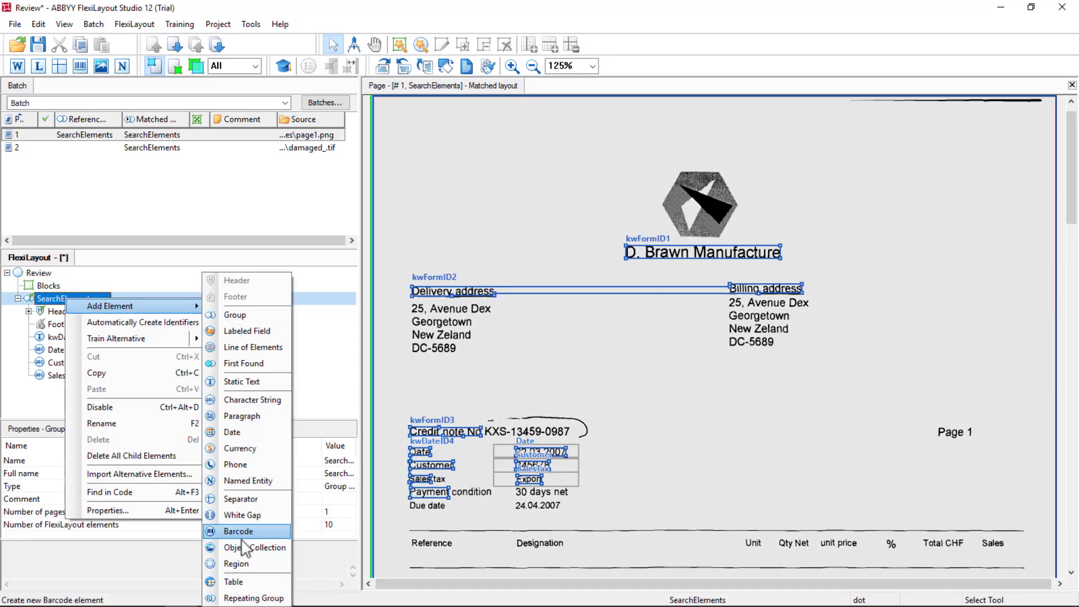
pyautogui.click(239, 515)
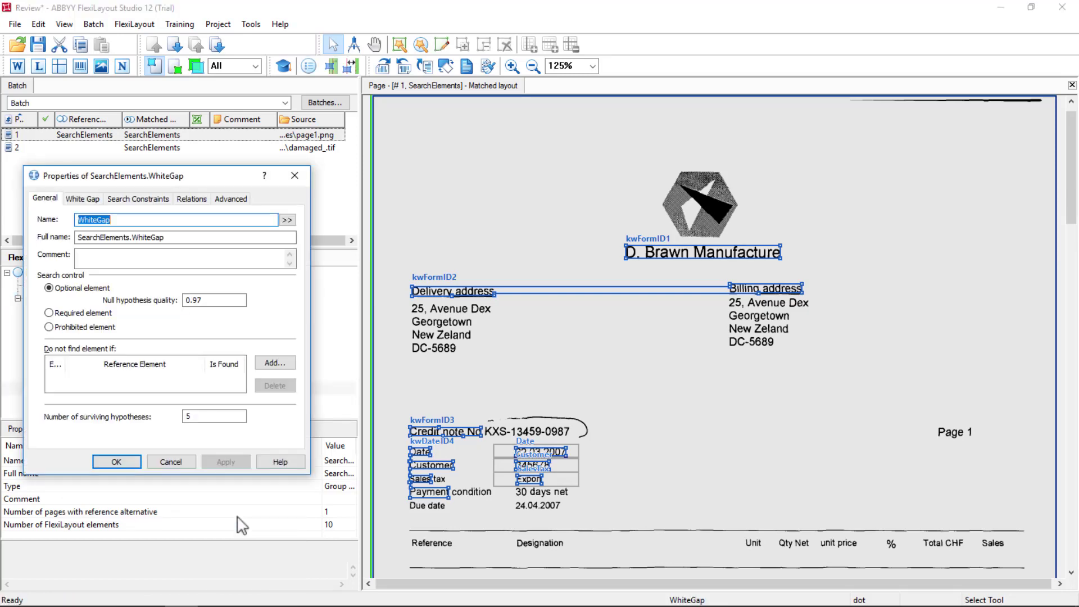
pyautogui.click(130, 458)
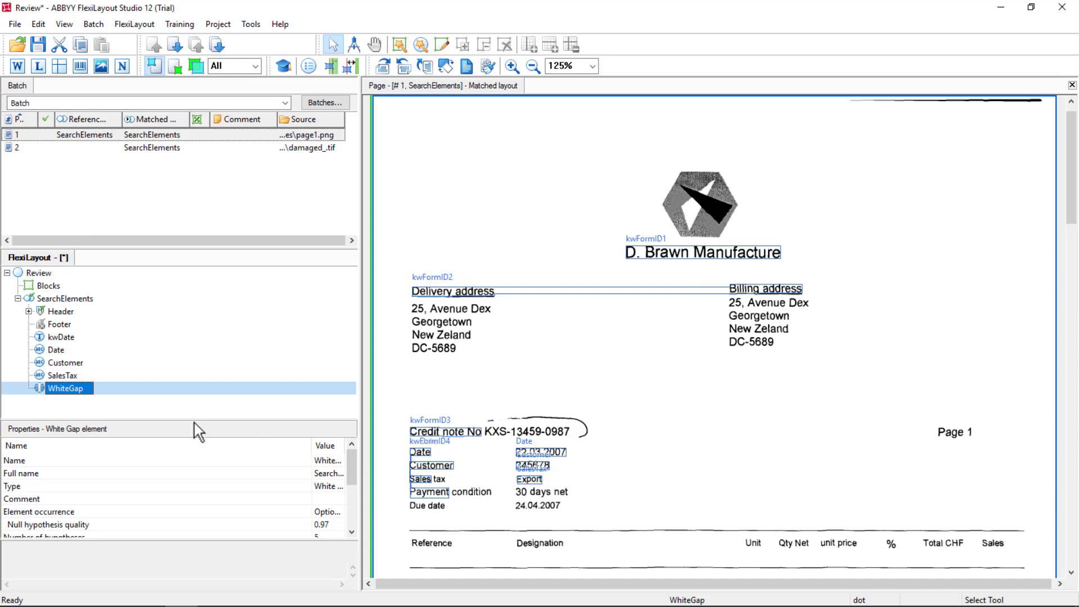
# Step: Change WhiteGap's minimum height from 20 to 30, keeping horizontal orientation
pyautogui.doubleClick(53, 389)
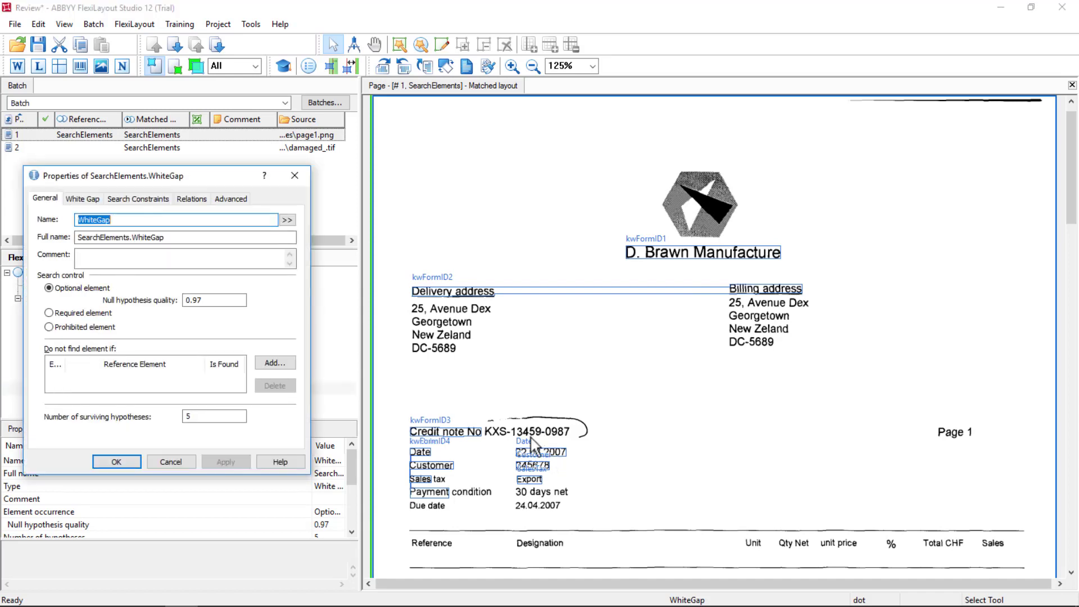
pyautogui.click(82, 198)
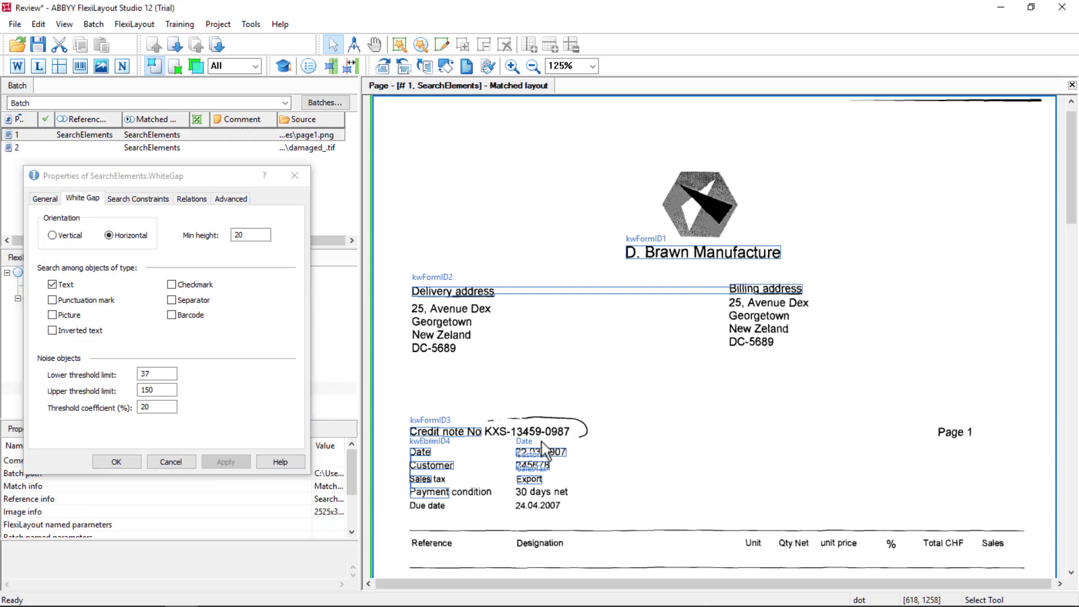
pyautogui.click(541, 444)
pyautogui.moveTo(248, 235); pyautogui.dragTo(196, 234)
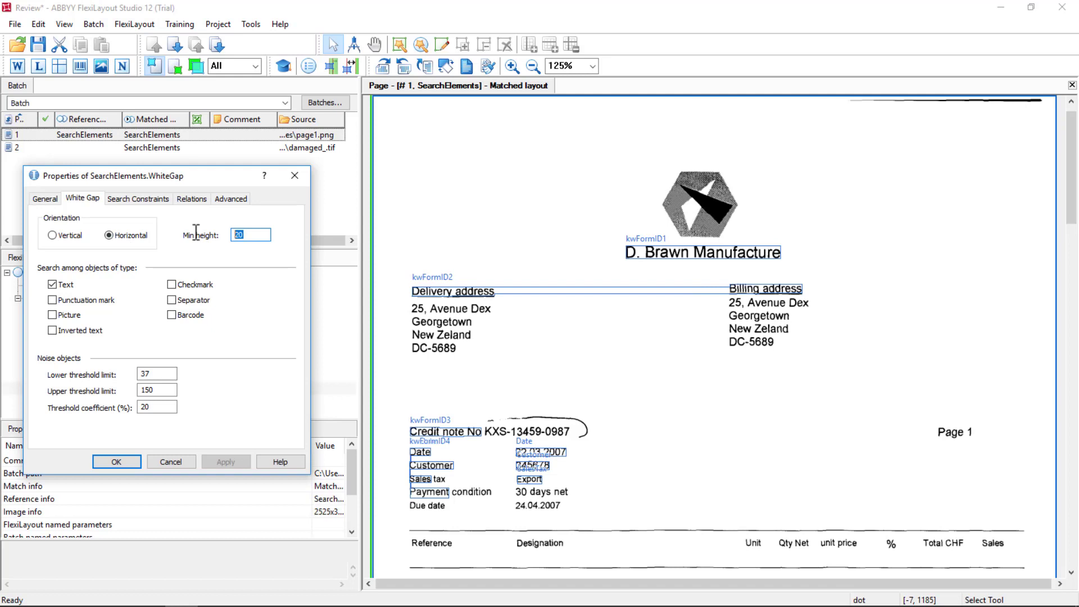
pyautogui.write('30')
# Step: Start a new WhiteGap relation with SalesTax as the reference element
pyautogui.click(192, 199)
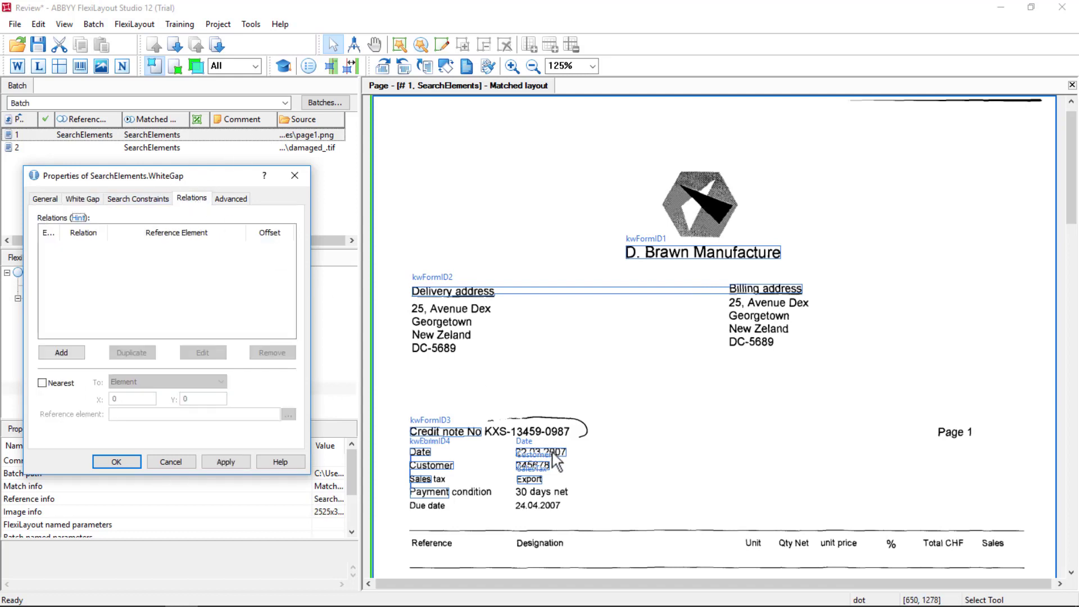
pyautogui.click(55, 358)
pyautogui.click(236, 268)
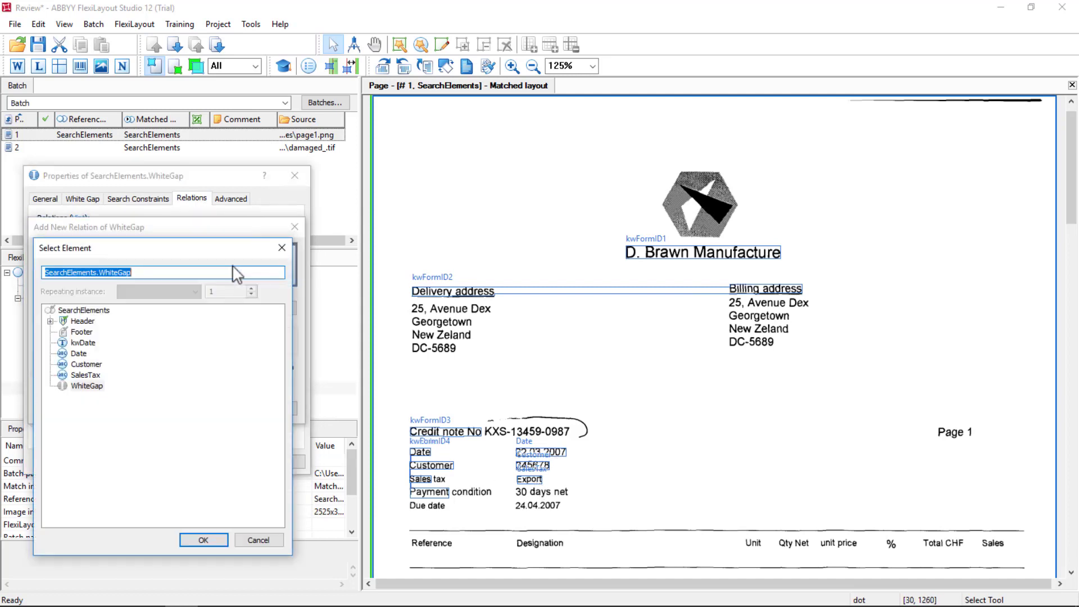
pyautogui.click(79, 375)
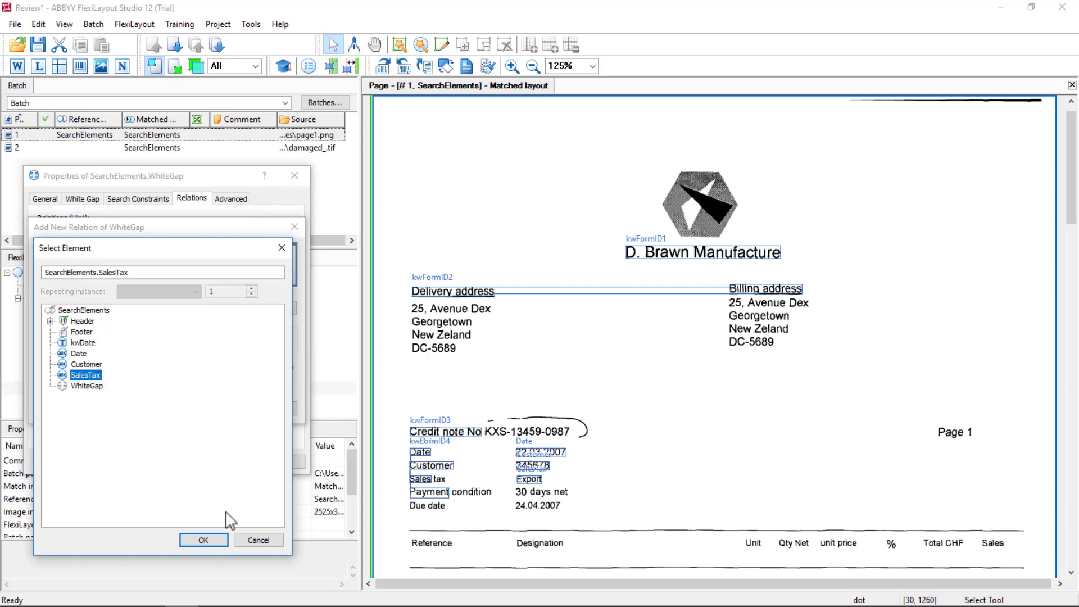
pyautogui.click(213, 541)
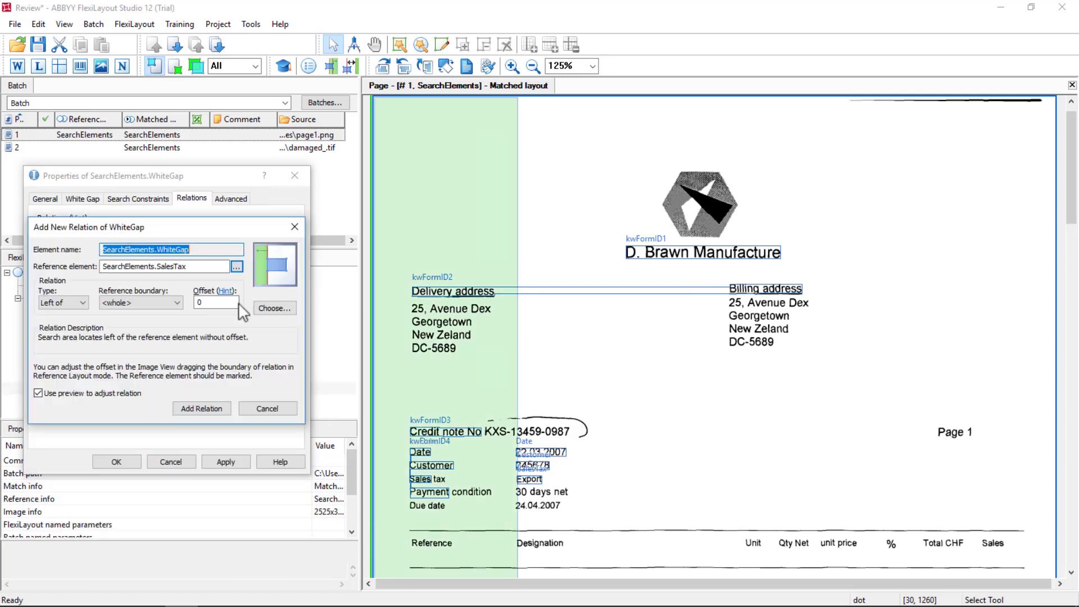
# Step: Make it an Above relation to the whole SalesTax element with offset 0, then apply and close
pyautogui.click(56, 302)
pyautogui.click(56, 312)
pyautogui.press('Up')
pyautogui.click(154, 302)
pyautogui.press('Escape')
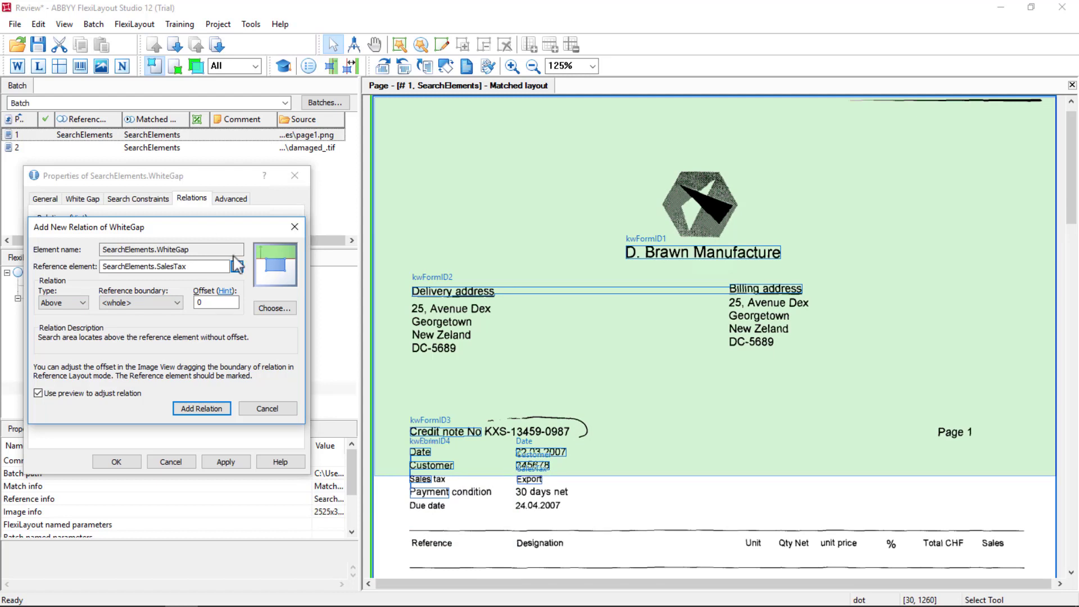
pyautogui.click(207, 407)
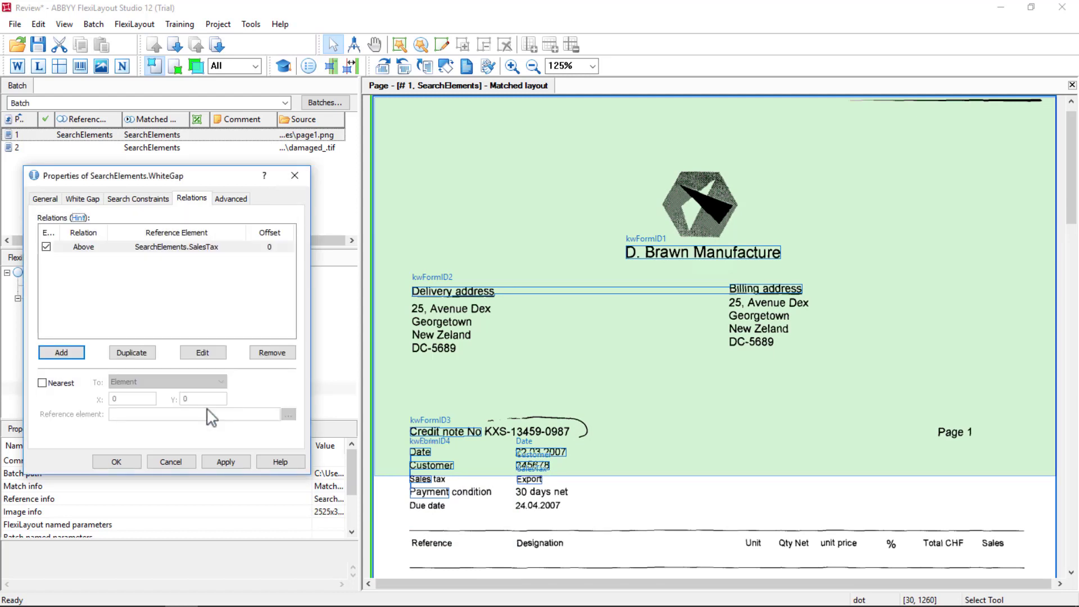
pyautogui.click(226, 462)
pyautogui.click(123, 461)
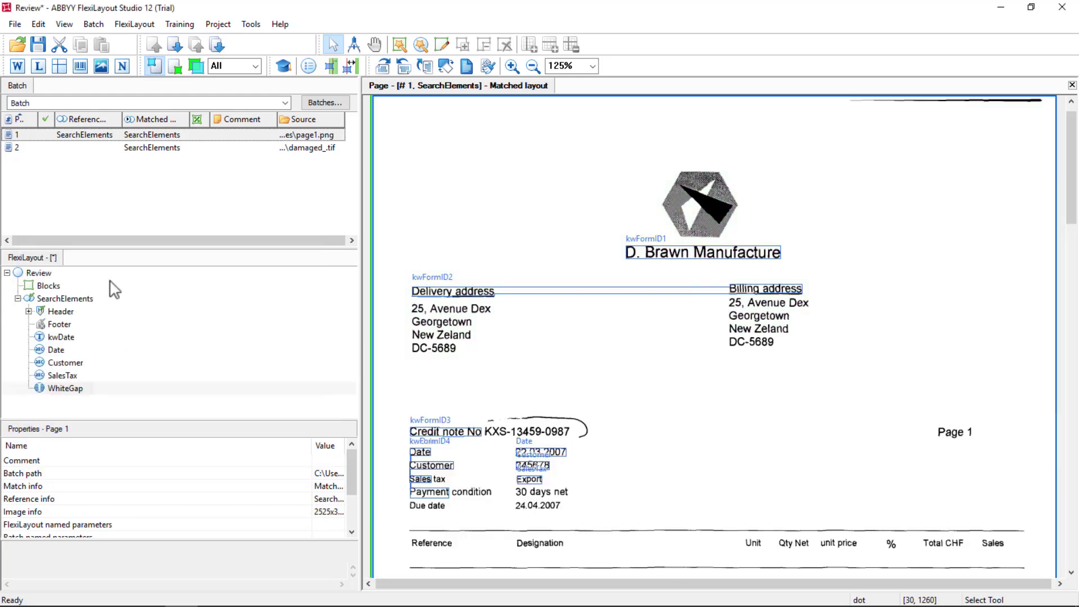
# Step: Rematch credit-note page 1 and locate the found WhiteGap above the company name
pyautogui.rightClick(55, 136)
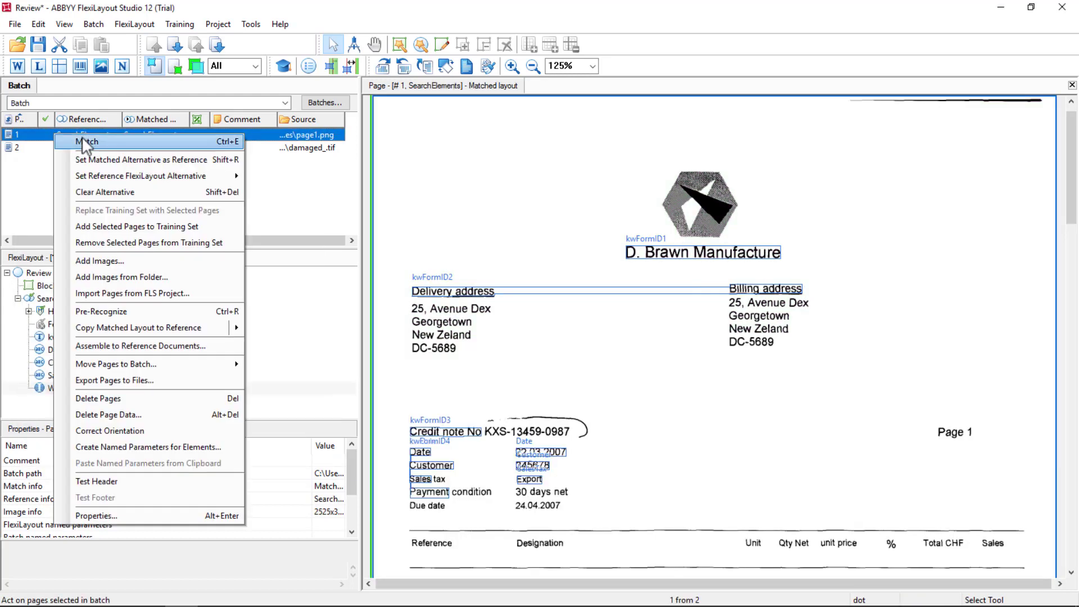
pyautogui.click(83, 141)
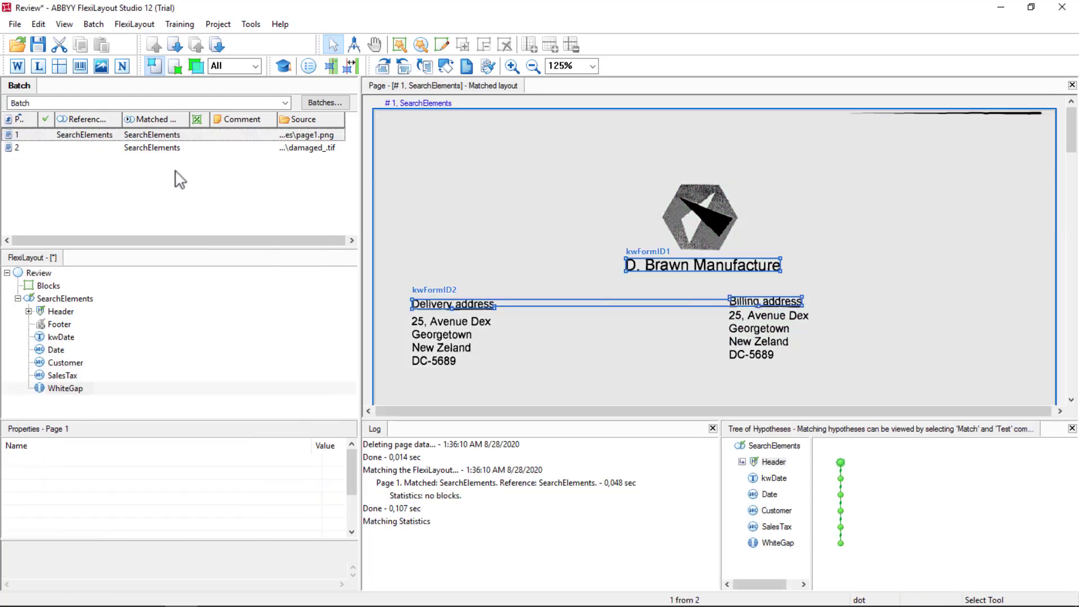
pyautogui.click(841, 544)
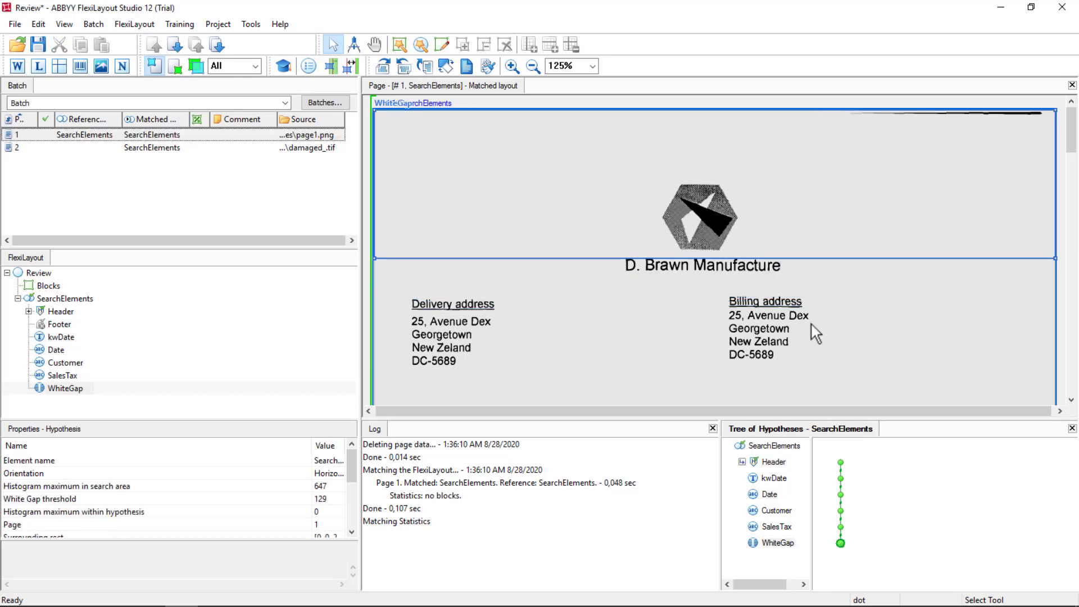
pyautogui.scroll(-3, 792, 331)
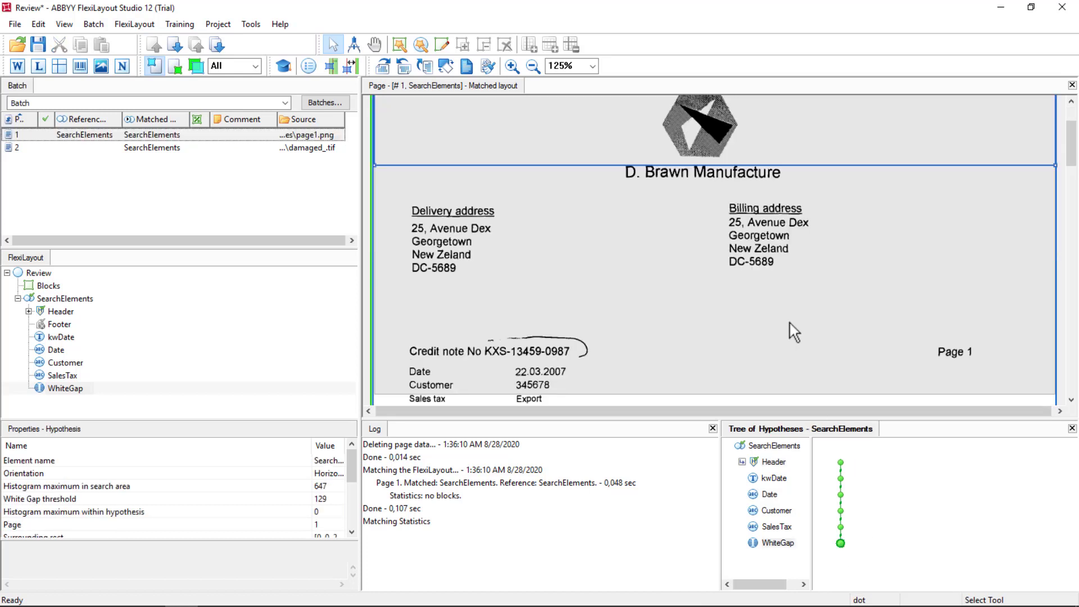
# Step: Duplicate the Above relation and change it to Right of SalesTax's left boundary
pyautogui.doubleClick(50, 388)
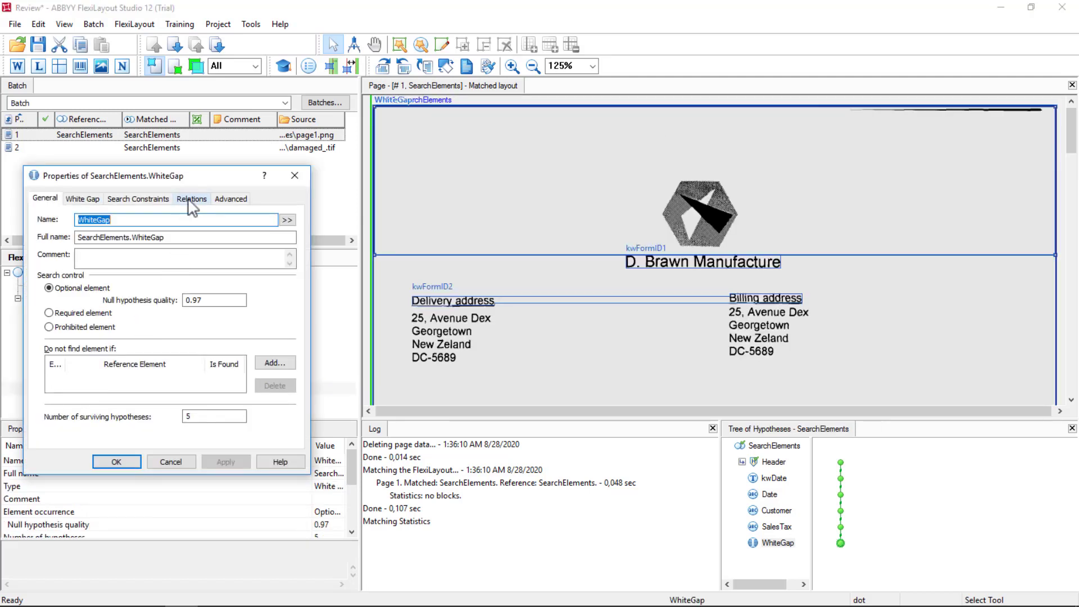
pyautogui.click(189, 199)
pyautogui.click(109, 246)
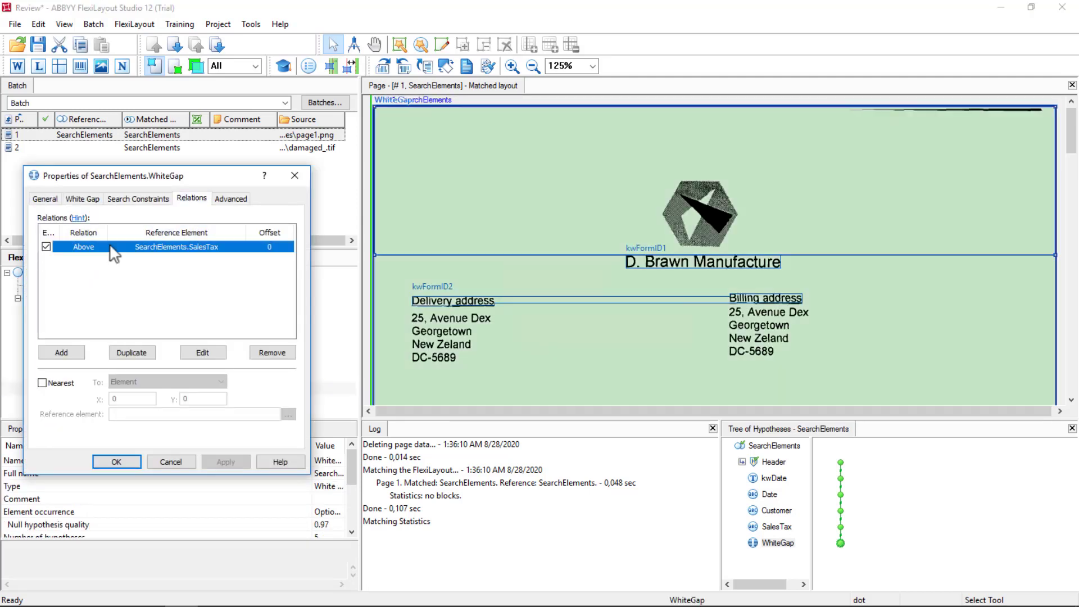
pyautogui.click(144, 353)
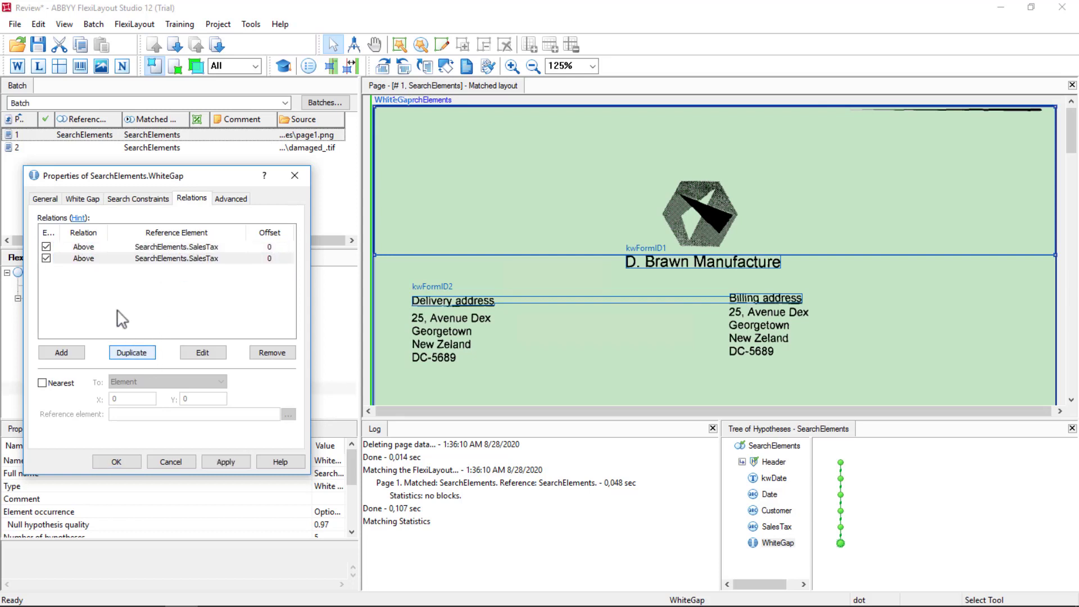
pyautogui.doubleClick(80, 258)
pyautogui.click(65, 304)
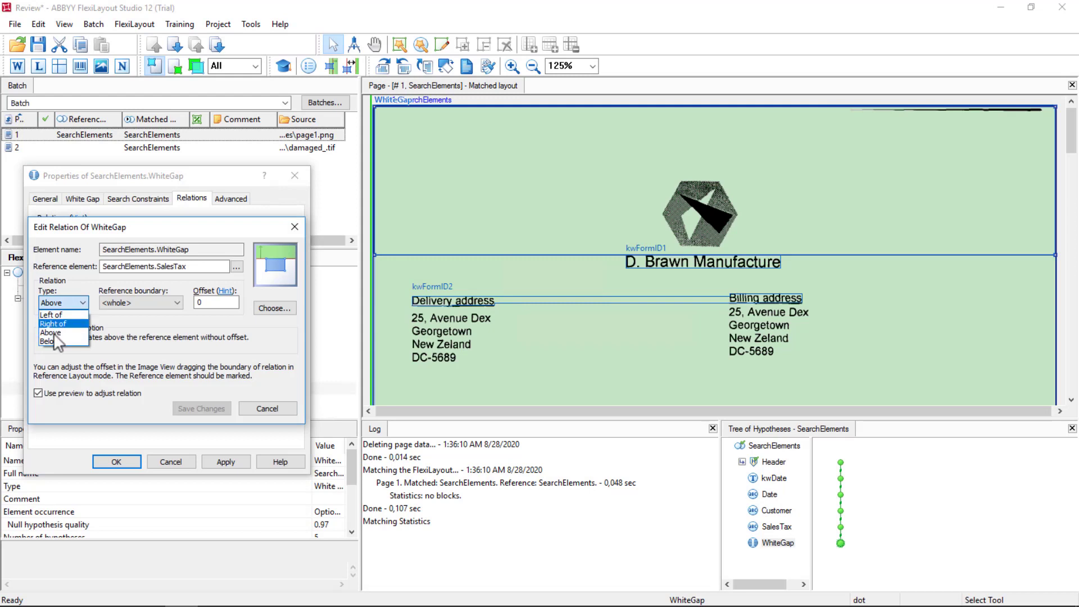
pyautogui.click(54, 324)
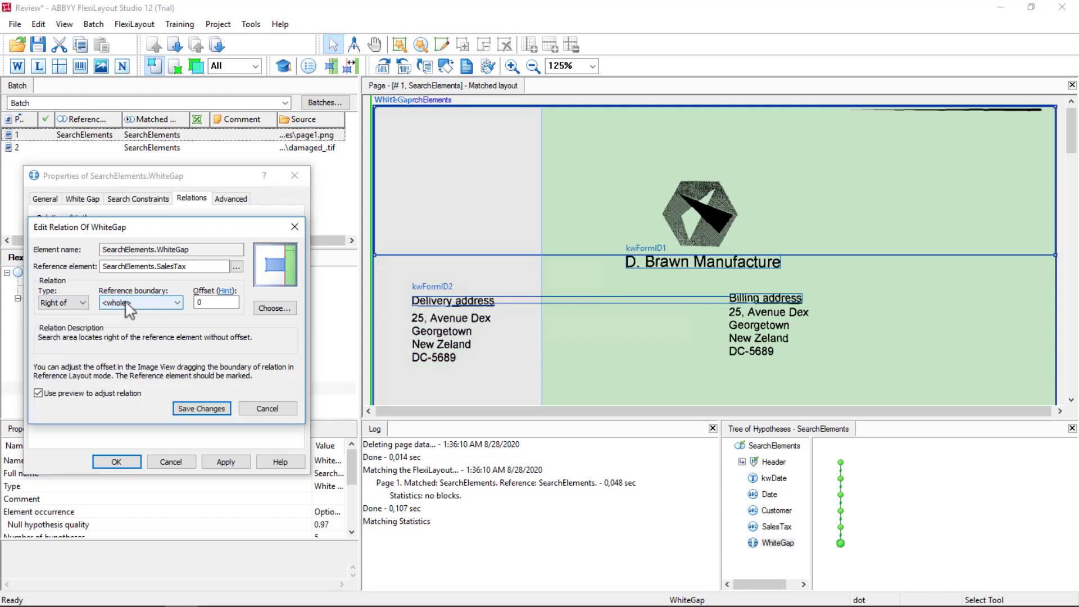
pyautogui.click(125, 303)
pyautogui.click(110, 323)
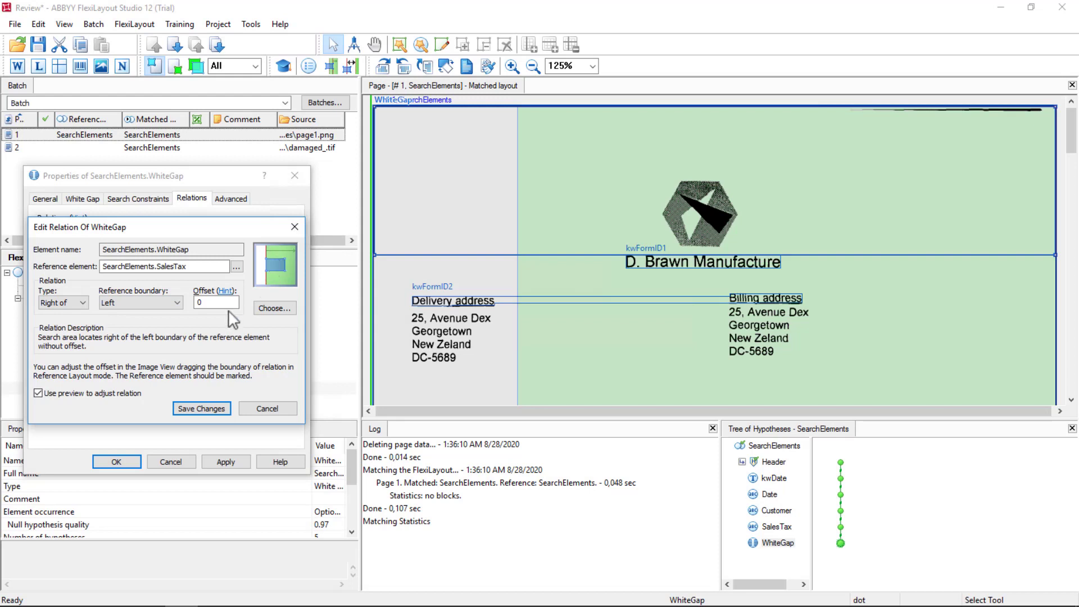
pyautogui.click(198, 409)
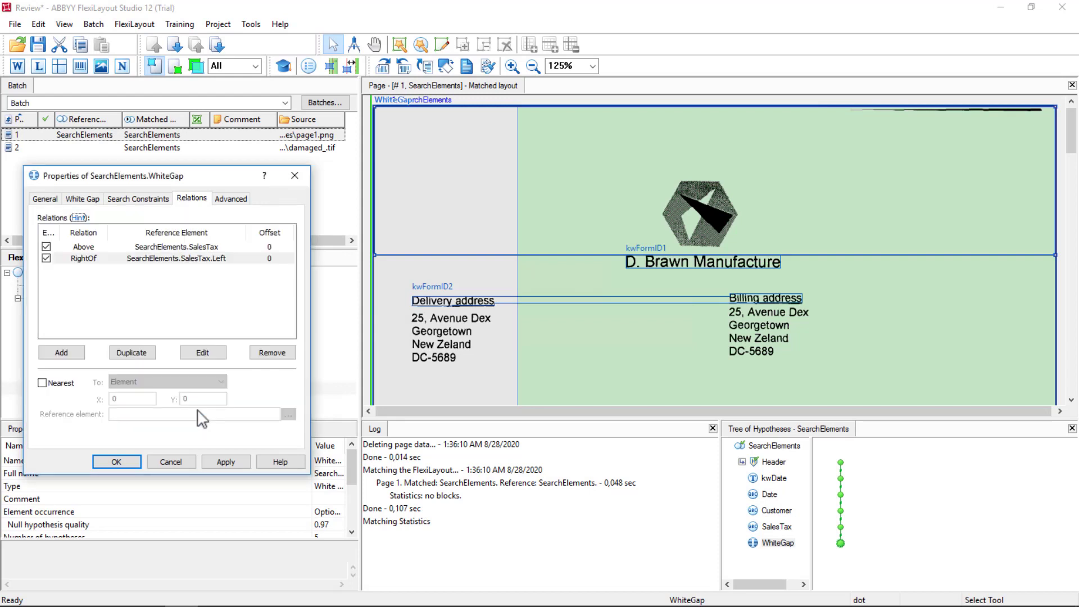
# Step: Add a Left of relation to SalesTax's right boundary, then select all three relations
pyautogui.click(133, 353)
pyautogui.doubleClick(91, 271)
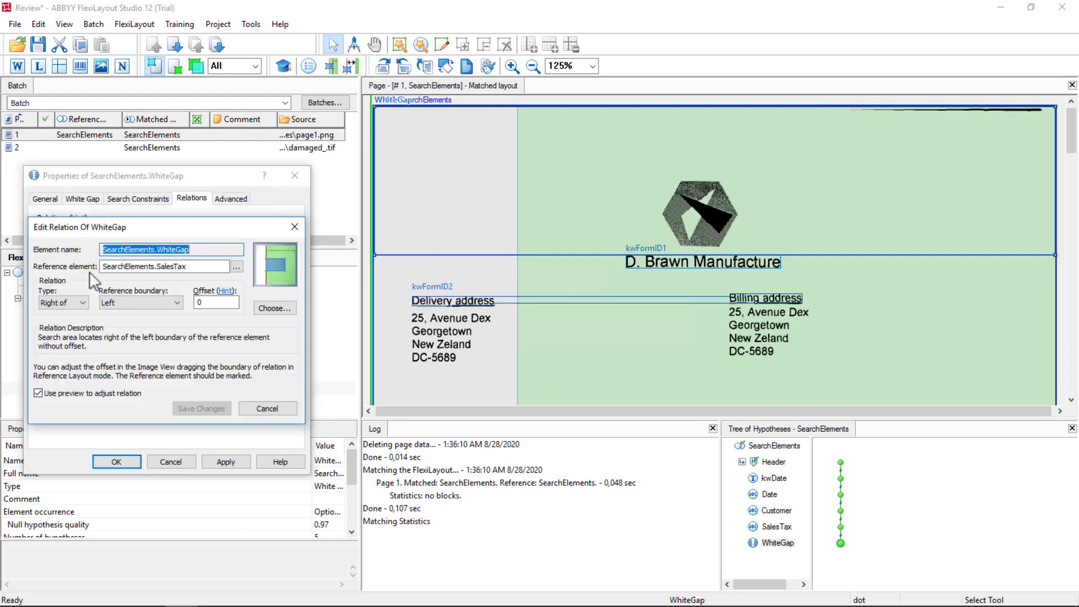
pyautogui.click(68, 302)
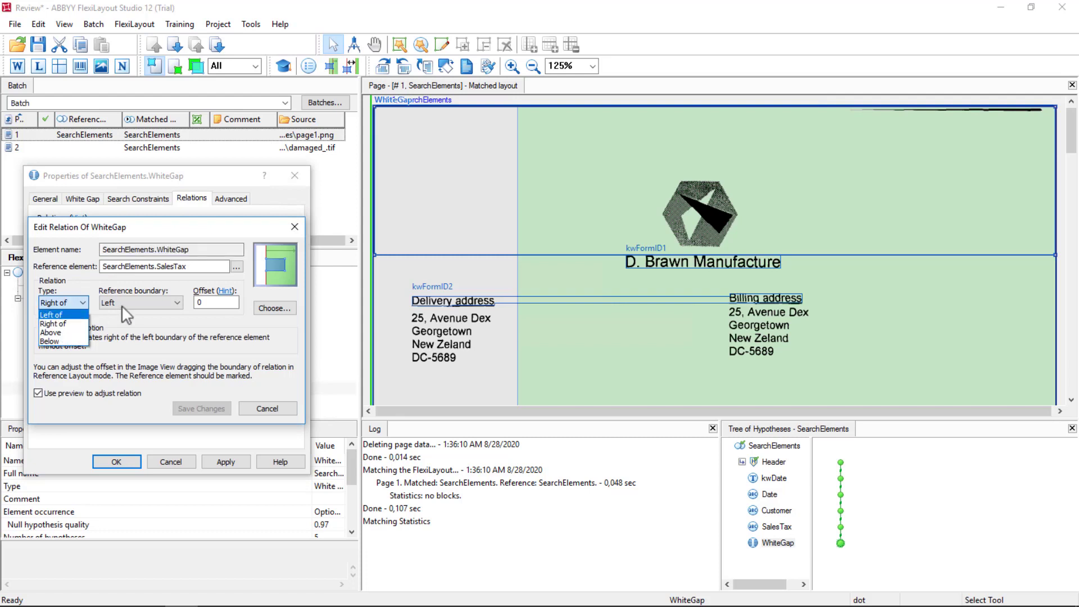
pyautogui.click(62, 314)
pyautogui.click(121, 303)
pyautogui.click(112, 332)
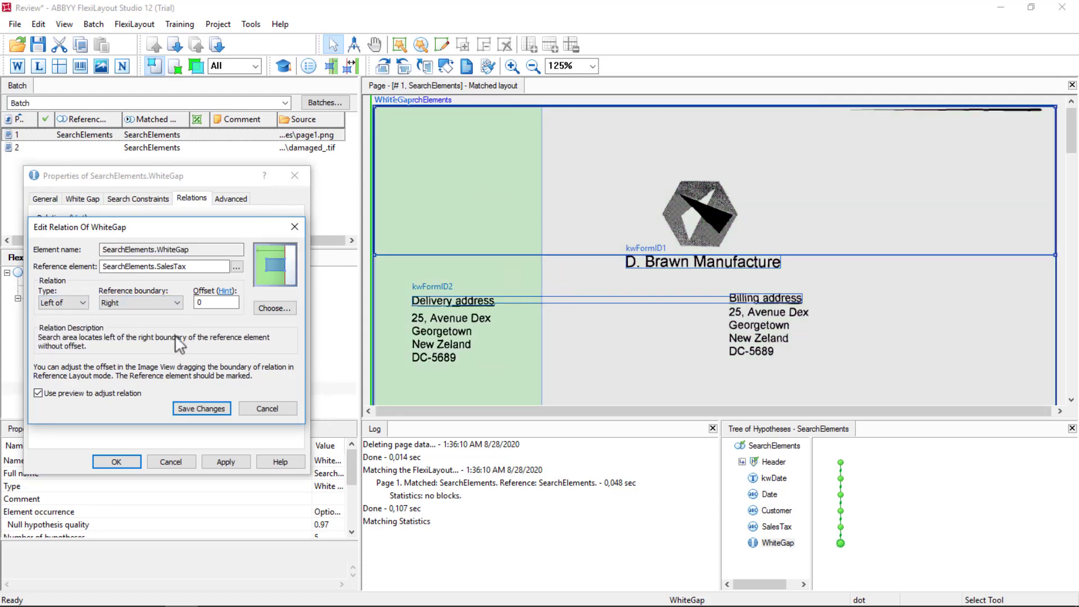
pyautogui.click(1071, 169)
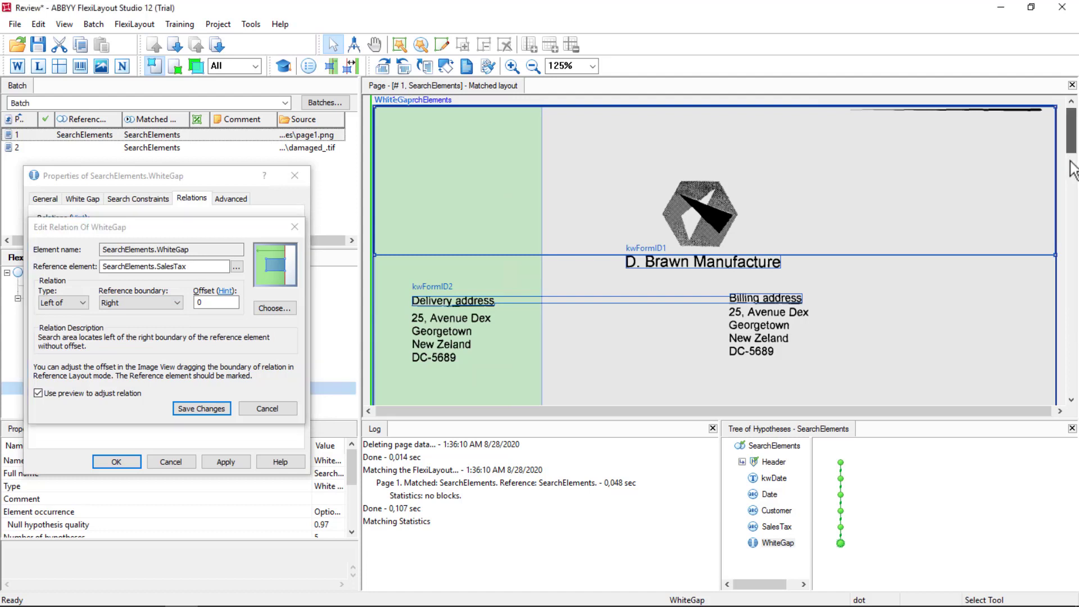
pyautogui.moveTo(1071, 169); pyautogui.dragTo(1071, 194)
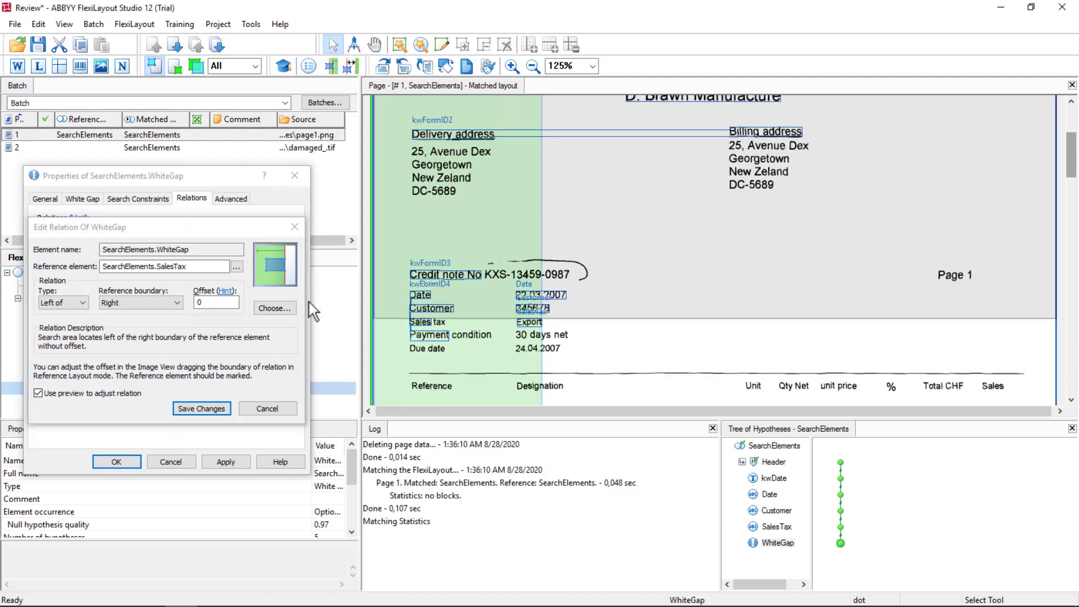
pyautogui.click(194, 407)
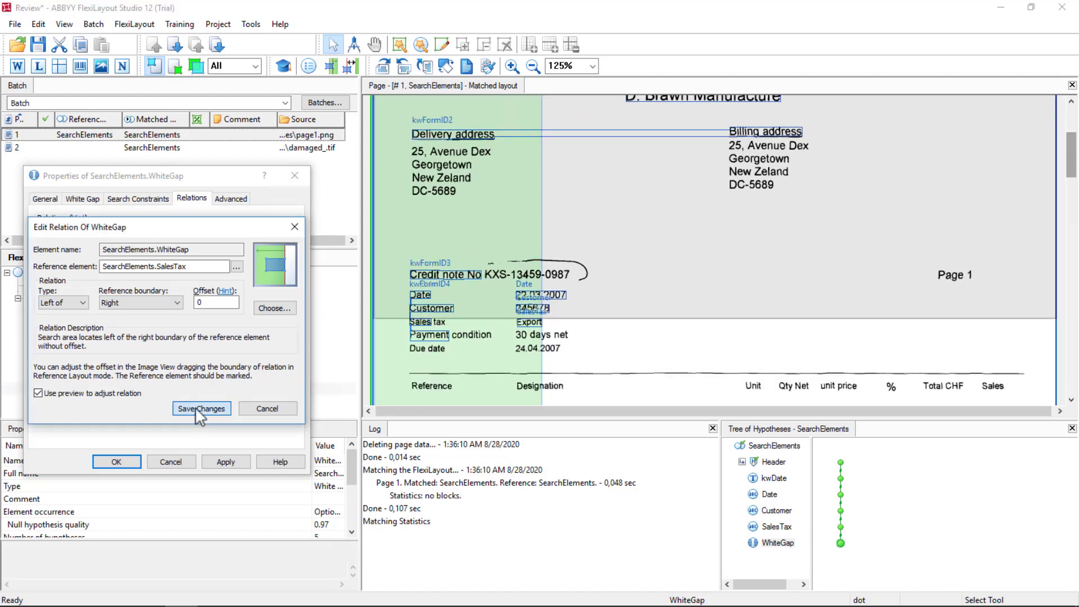
pyautogui.moveTo(191, 298); pyautogui.dragTo(182, 234)
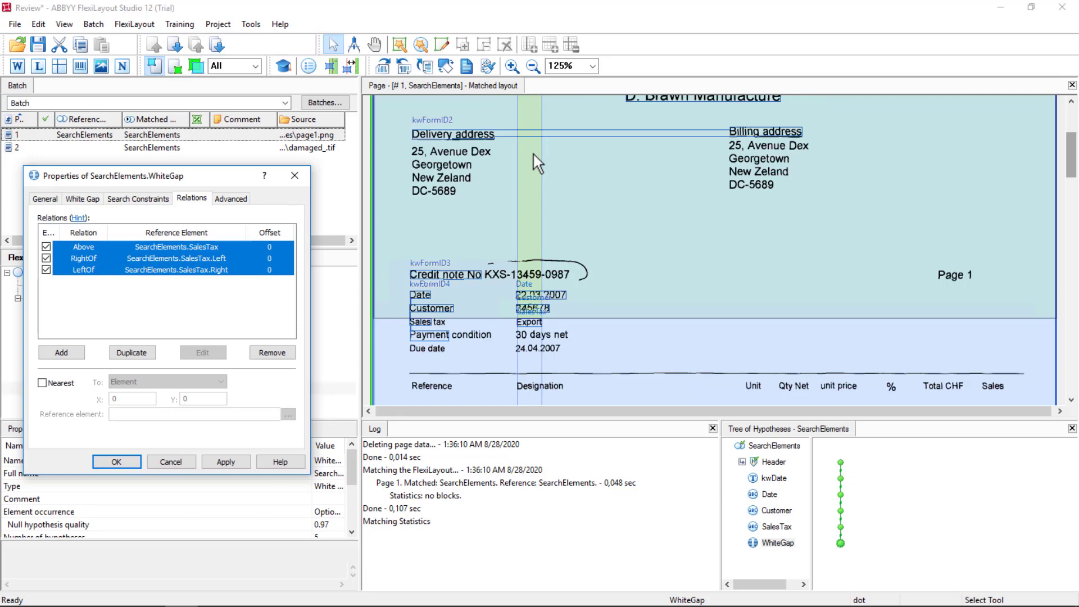
# Step: Apply the three SalesTax relations, rematch page 1, and view the WhiteGap strip above the credit-note number
pyautogui.click(242, 460)
pyautogui.click(120, 467)
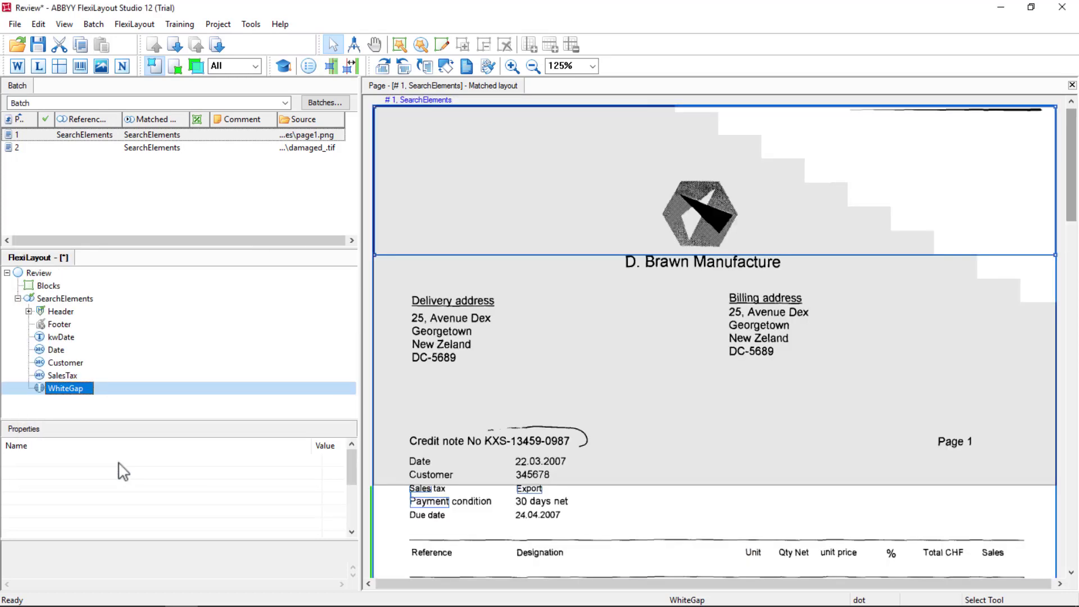
pyautogui.rightClick(66, 136)
pyautogui.click(98, 153)
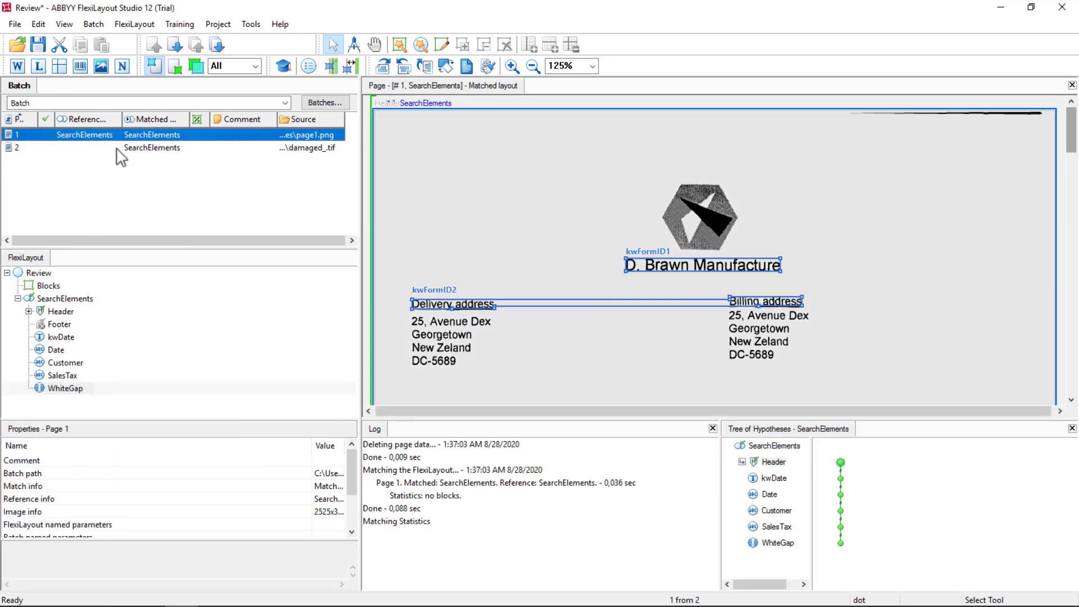
pyautogui.click(841, 543)
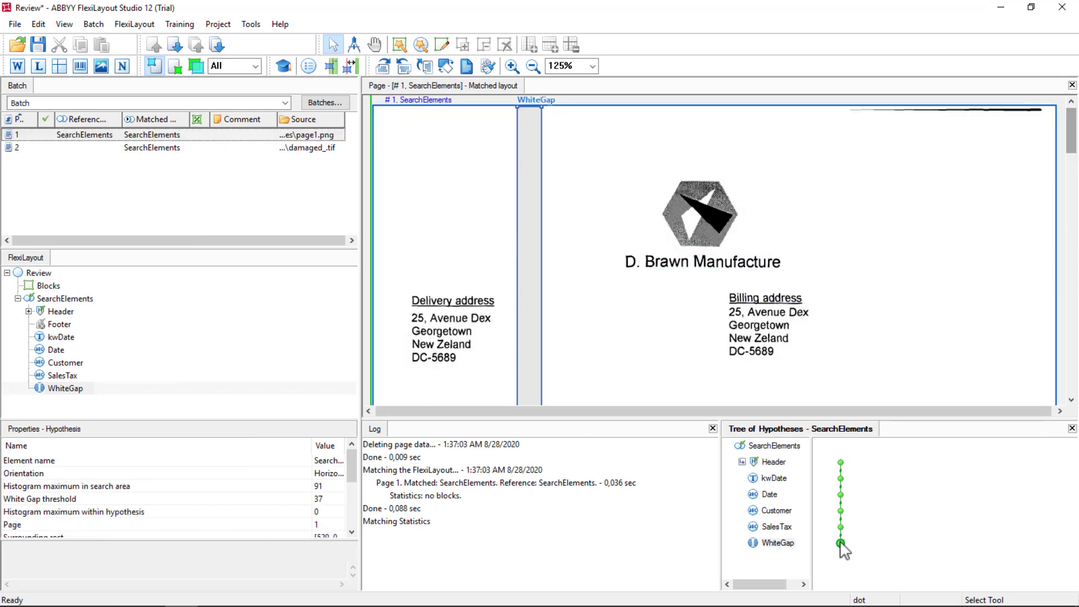
pyautogui.click(1071, 400)
pyautogui.scroll(-2, 527, 282)
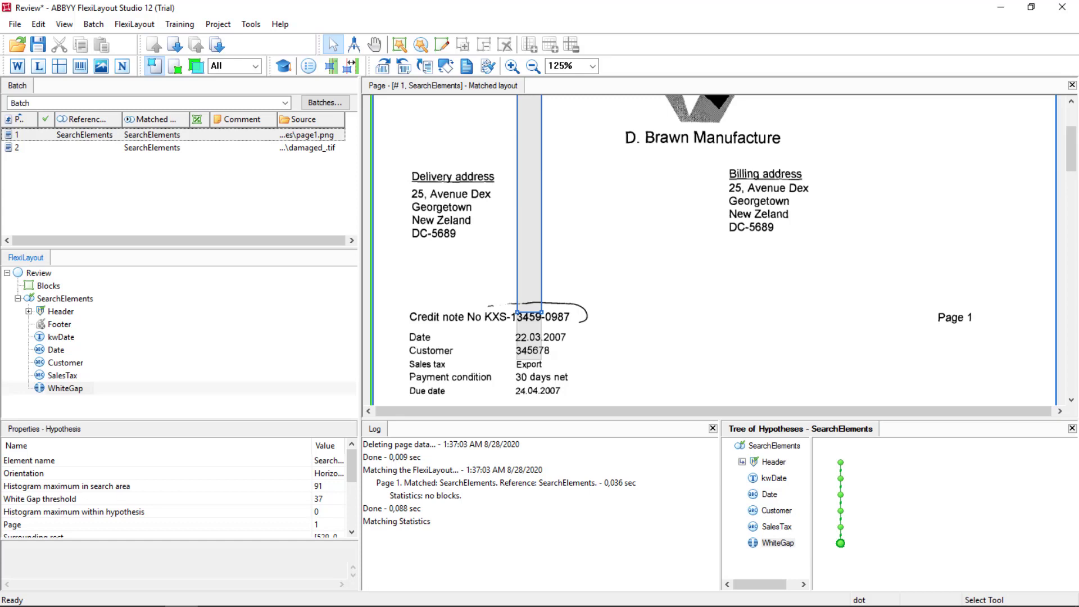
# Step: Turn on Nearest for WhiteGap with SalesTax as the reference element
pyautogui.doubleClick(72, 389)
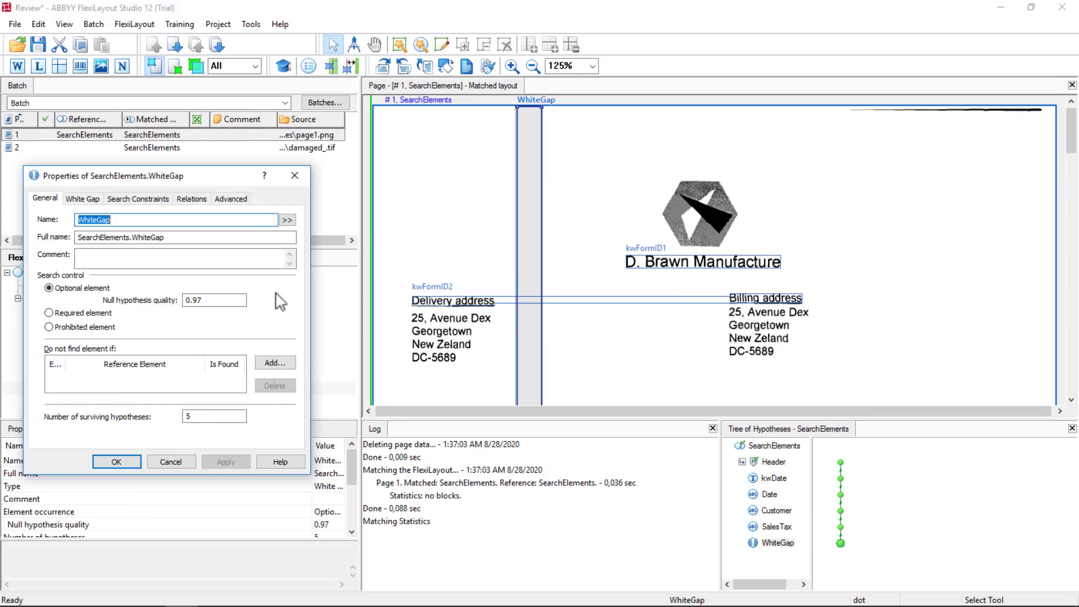
pyautogui.click(188, 202)
pyautogui.click(42, 383)
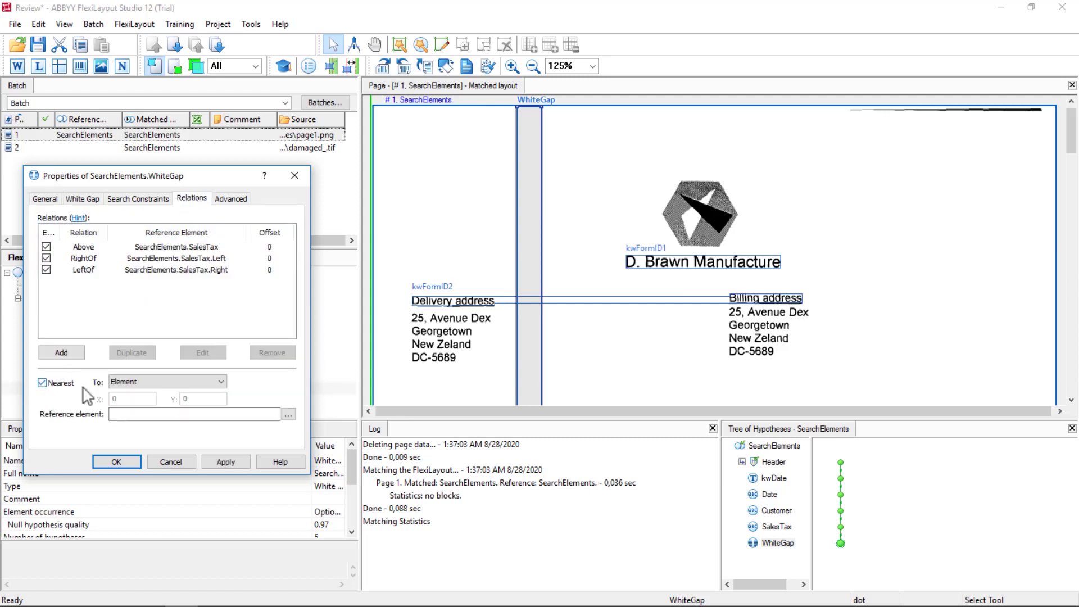
pyautogui.click(289, 414)
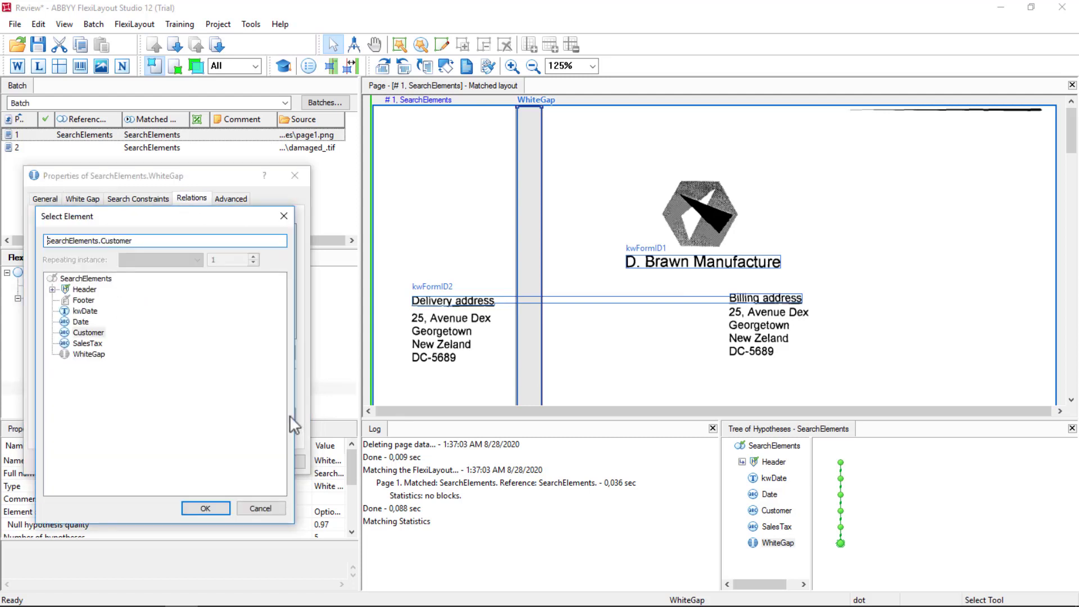
pyautogui.click(87, 343)
pyautogui.click(208, 507)
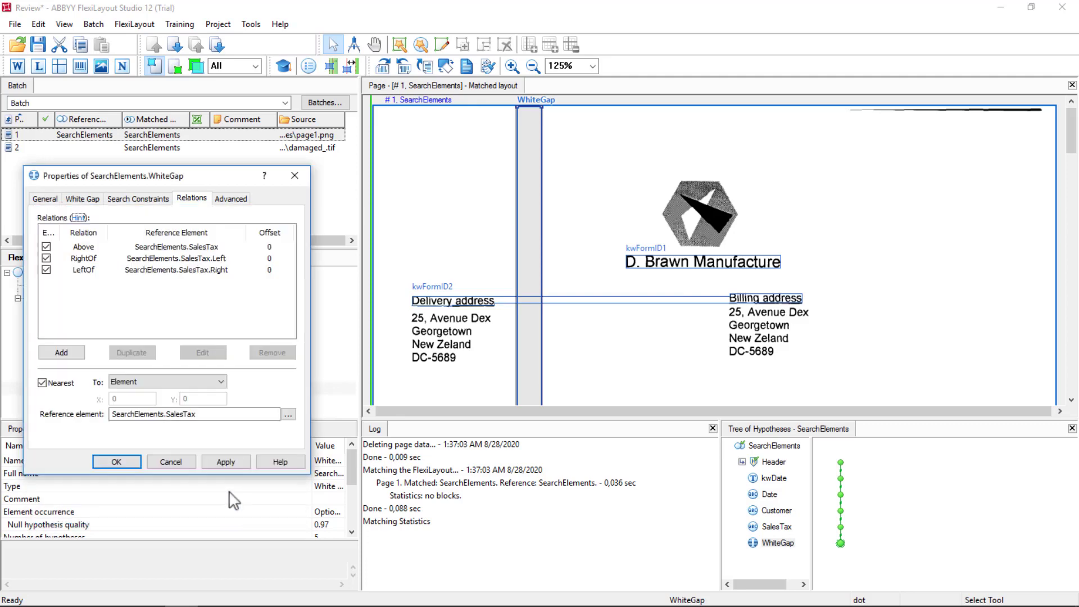
pyautogui.click(231, 464)
pyautogui.click(111, 462)
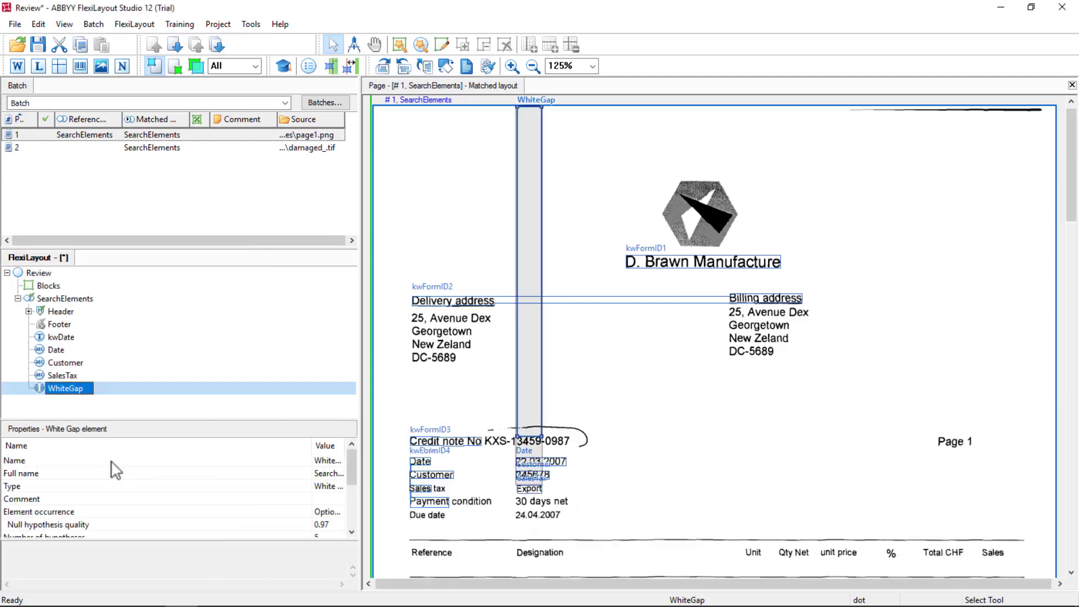
# Step: Rematch page 1 and view the WhiteGap now found near the credit-note number
pyautogui.rightClick(81, 141)
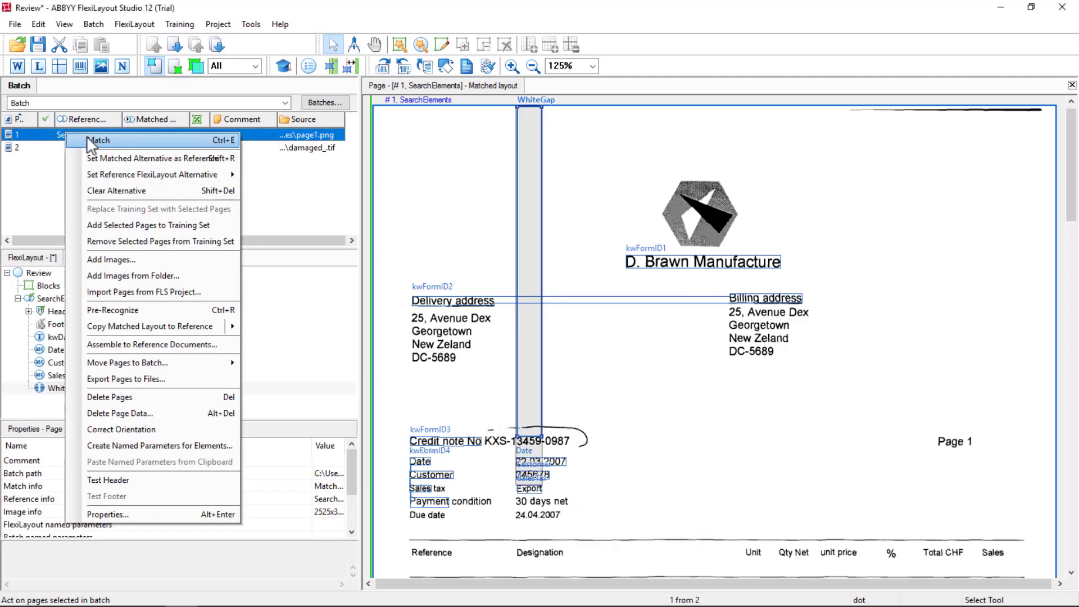
pyautogui.click(97, 139)
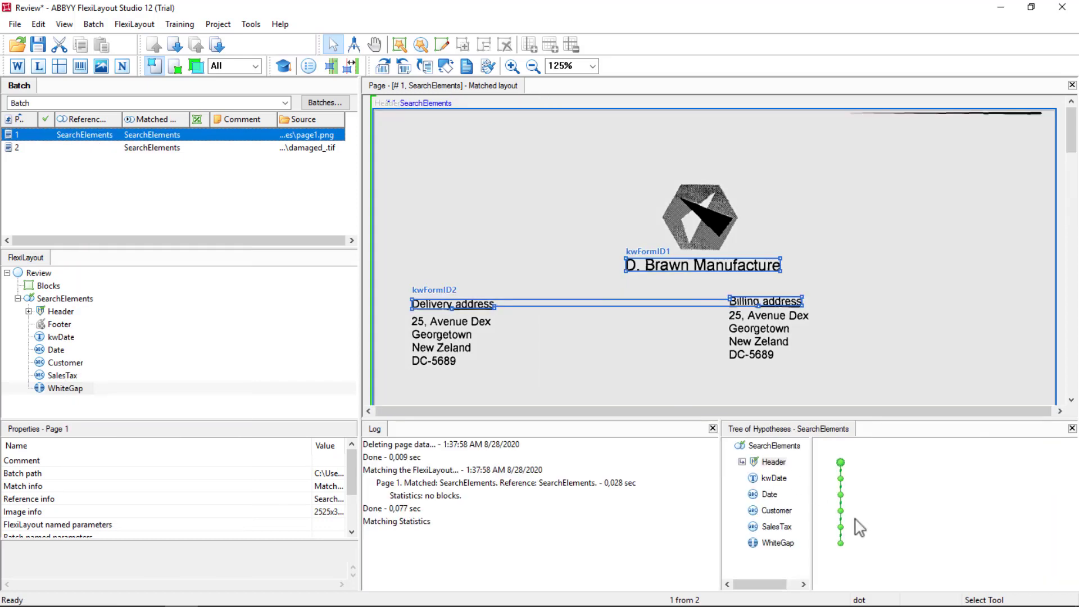
pyautogui.click(840, 543)
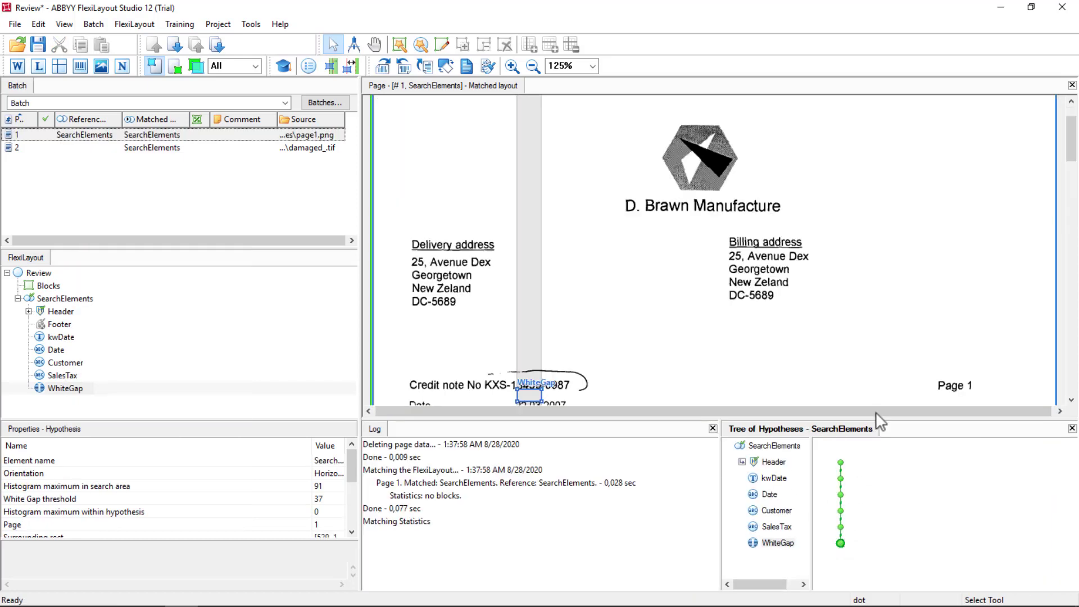
pyautogui.click(1071, 401)
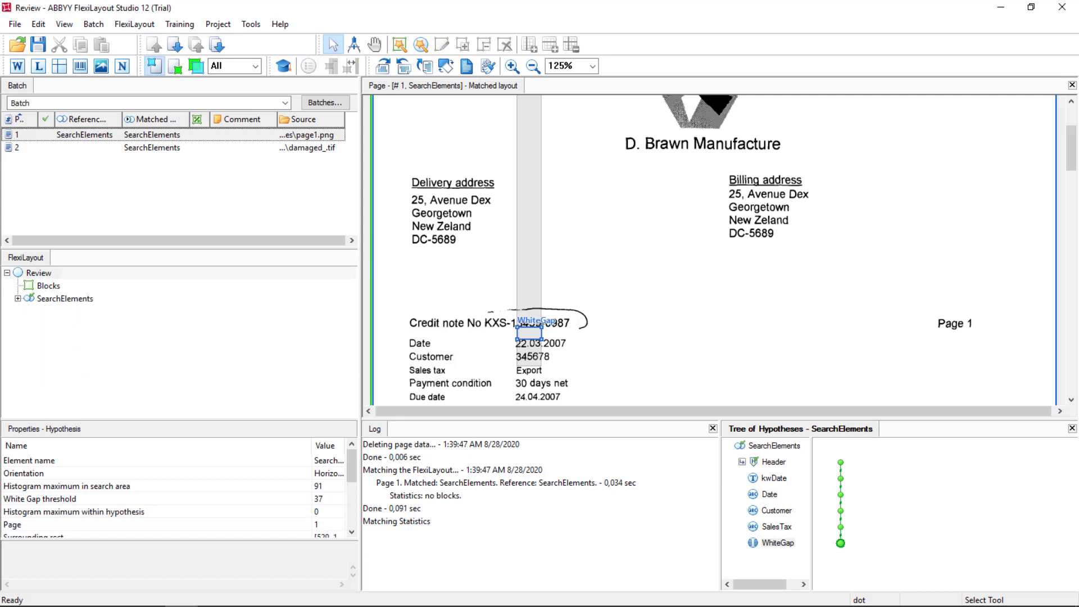
# Step: Open the recent project Address.fsp
pyautogui.click(15, 24)
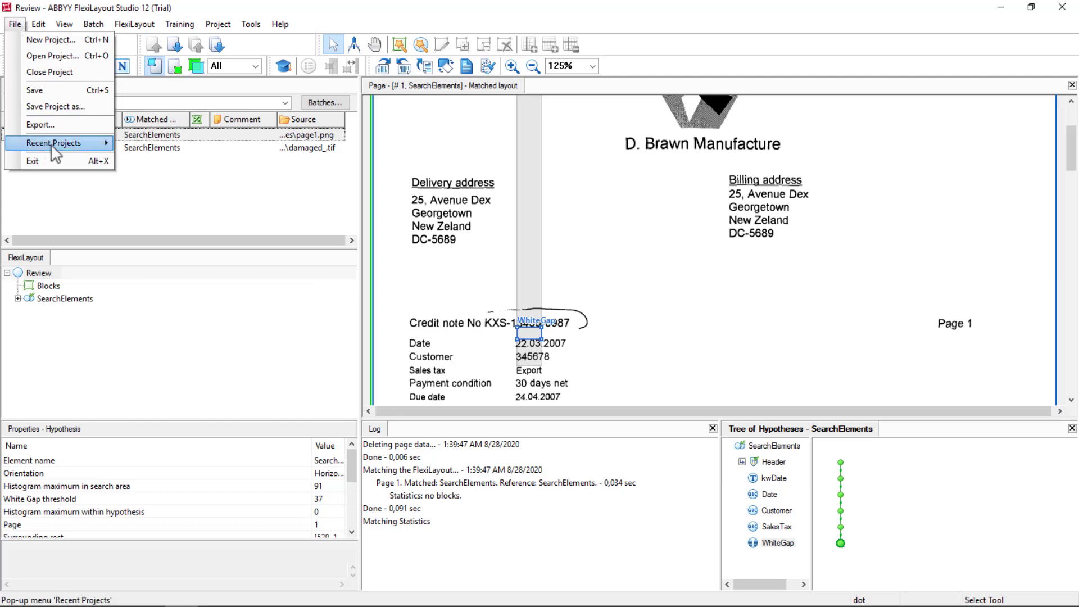
pyautogui.moveTo(53, 147)
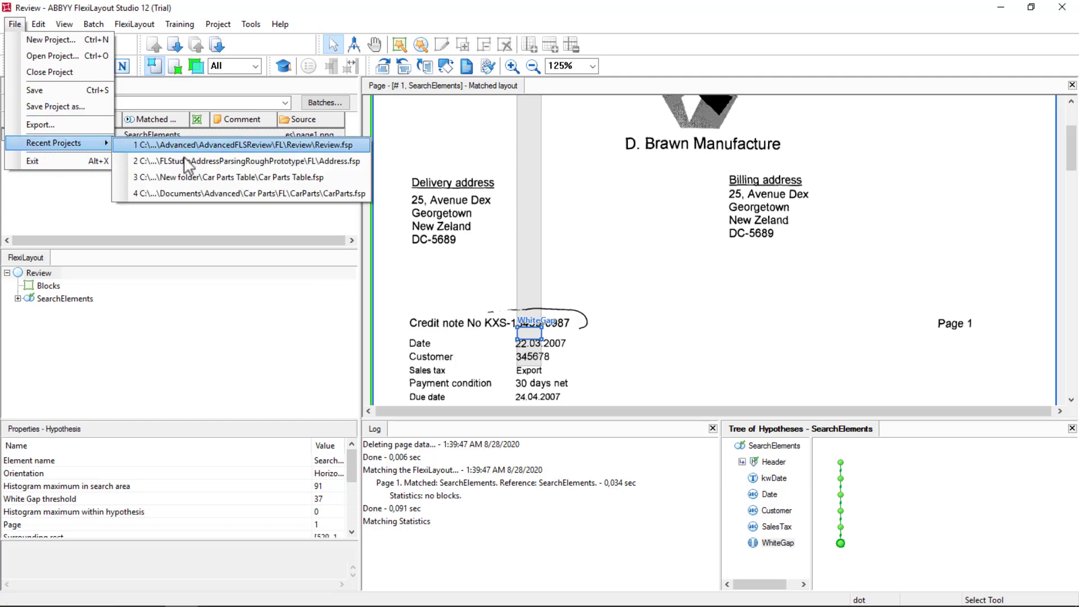
pyautogui.click(190, 161)
# Step: Show invoice page 1 in Reference Layout and expand SearchElements and grpPropertyAddressUSA
pyautogui.doubleClick(65, 135)
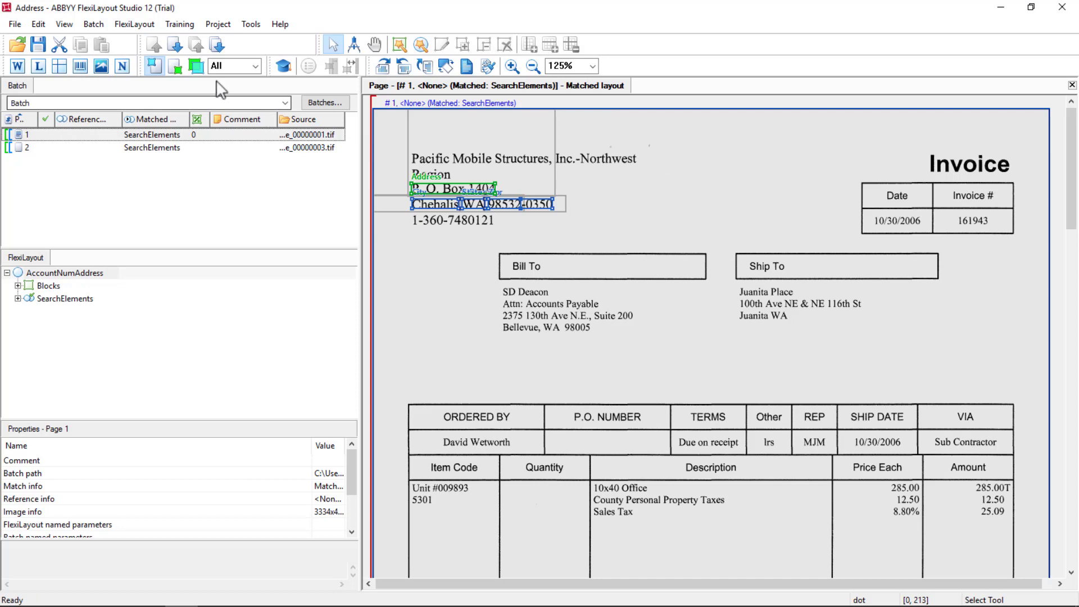
pyautogui.click(174, 66)
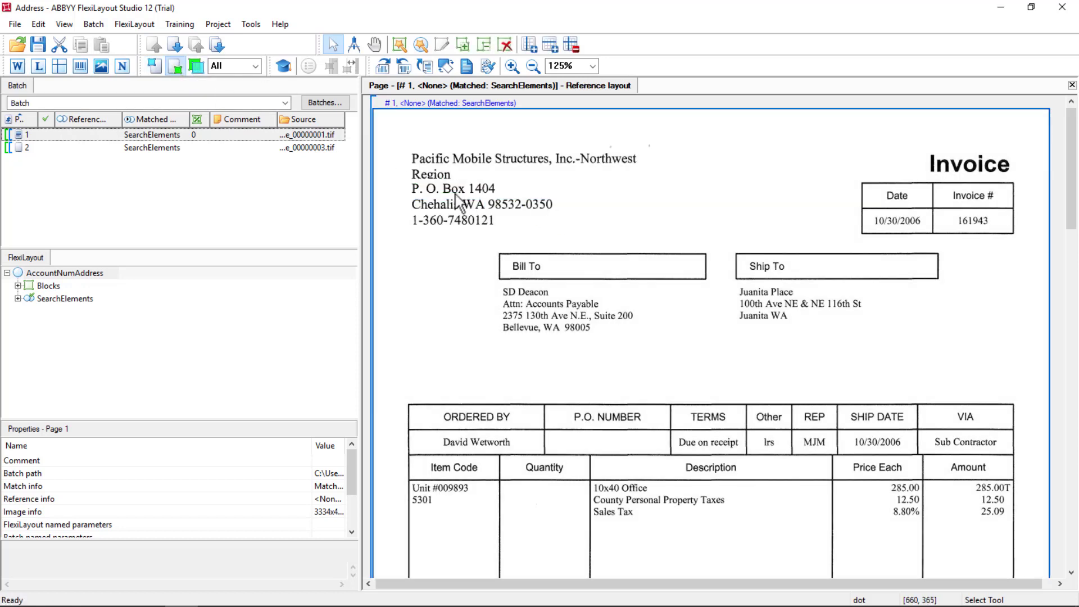
pyautogui.click(19, 299)
pyautogui.click(28, 337)
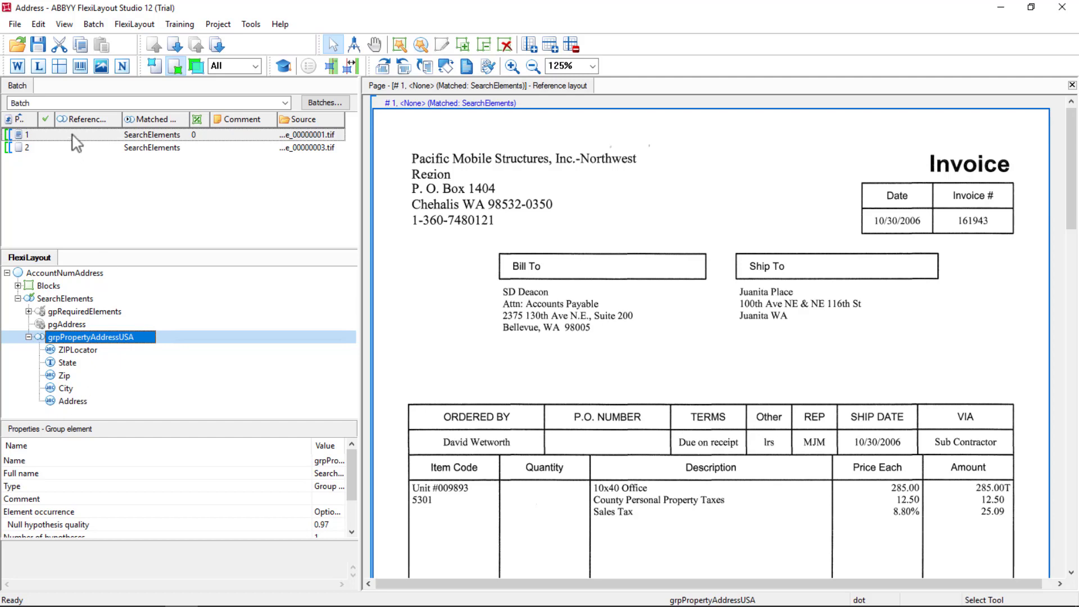
# Step: Match invoice page 1 and expand the address hypothesis chain to ZIPLocator on WA 98532
pyautogui.rightClick(77, 144)
pyautogui.click(121, 150)
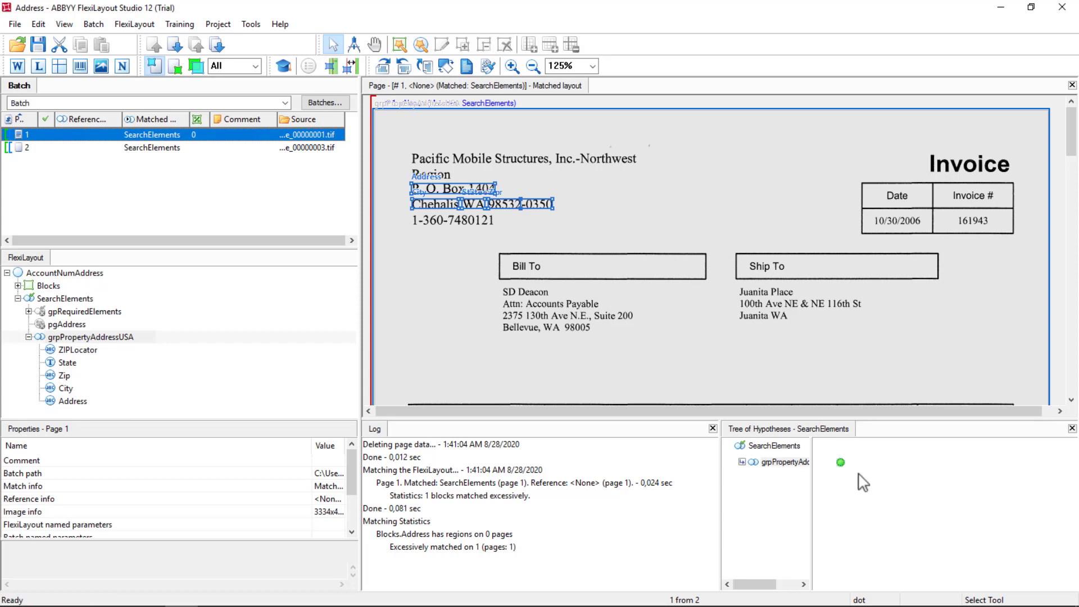
pyautogui.click(841, 462)
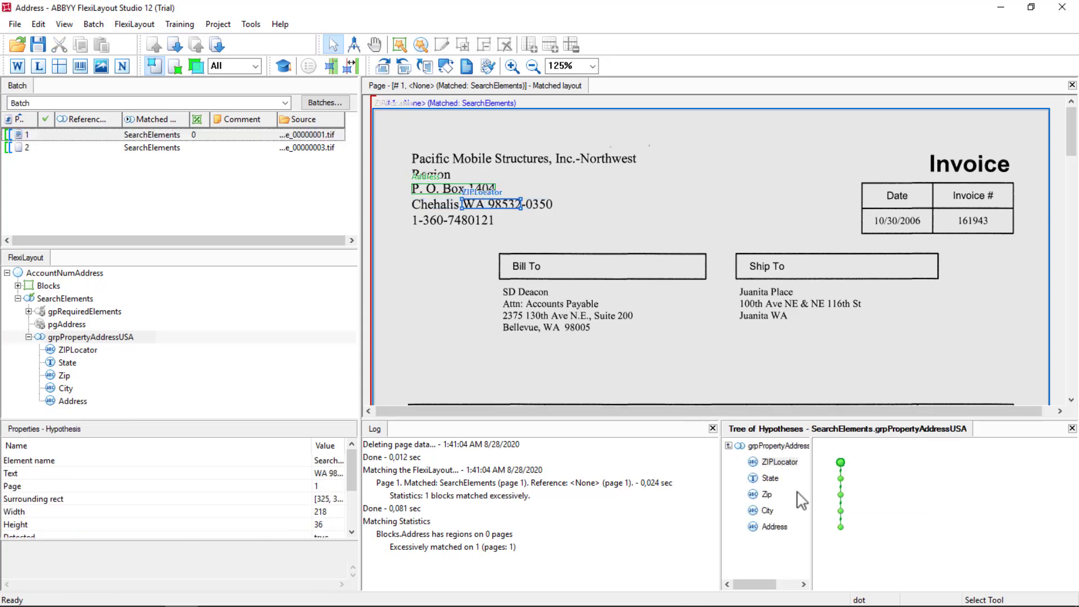
pyautogui.moveTo(841, 463)
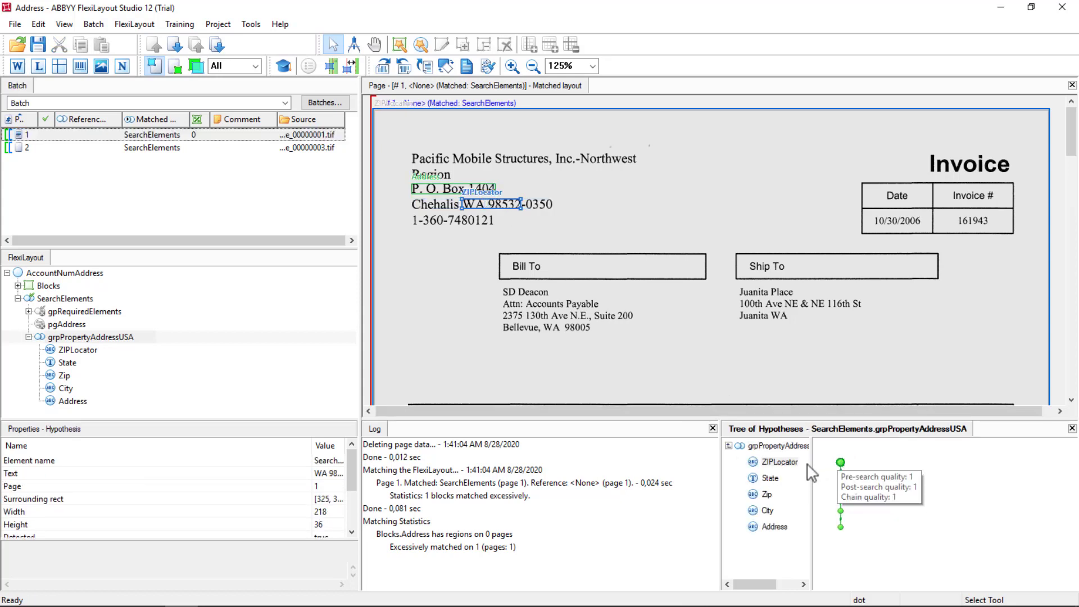
pyautogui.doubleClick(771, 463)
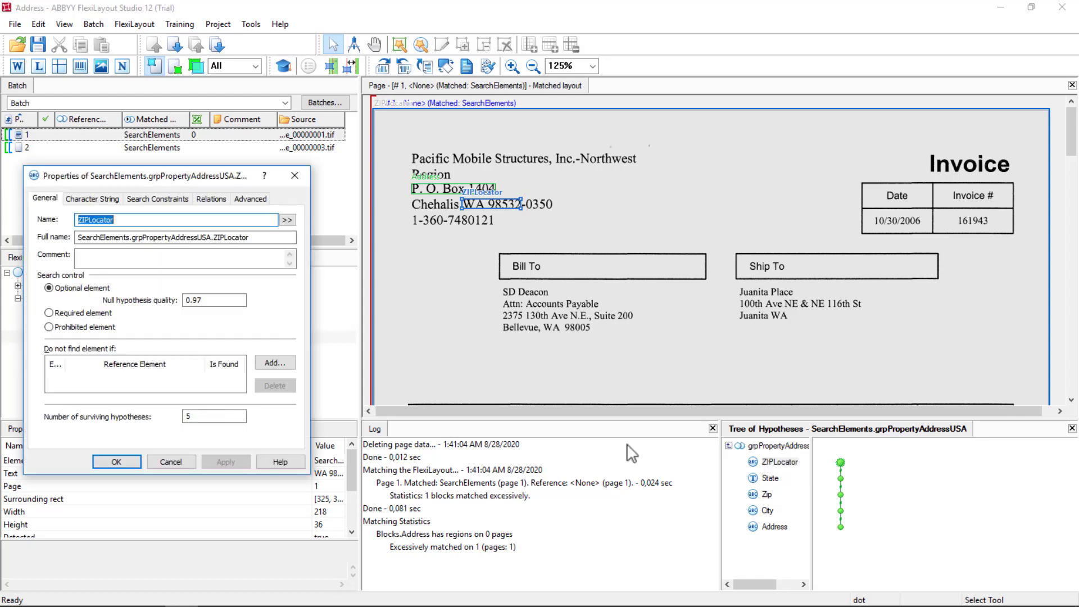
pyautogui.click(93, 200)
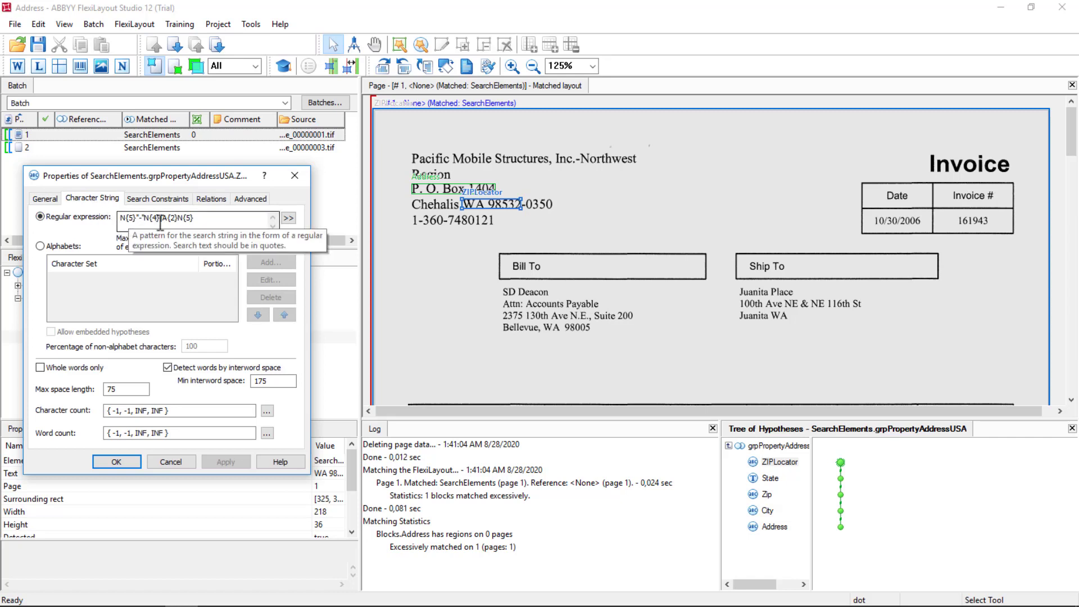
pyautogui.moveTo(158, 218); pyautogui.dragTo(112, 219)
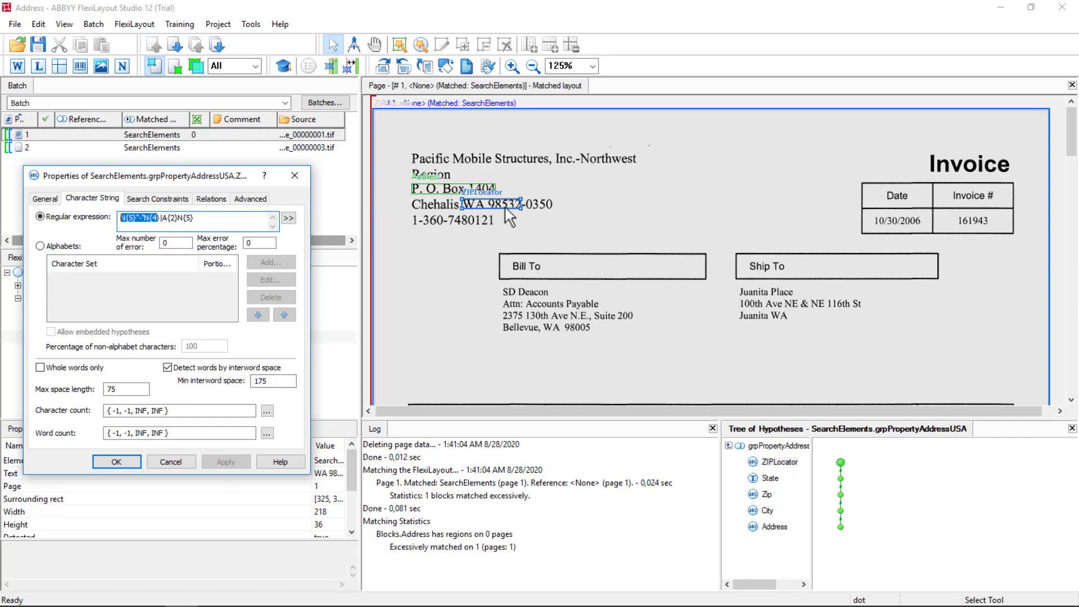
pyautogui.click(212, 199)
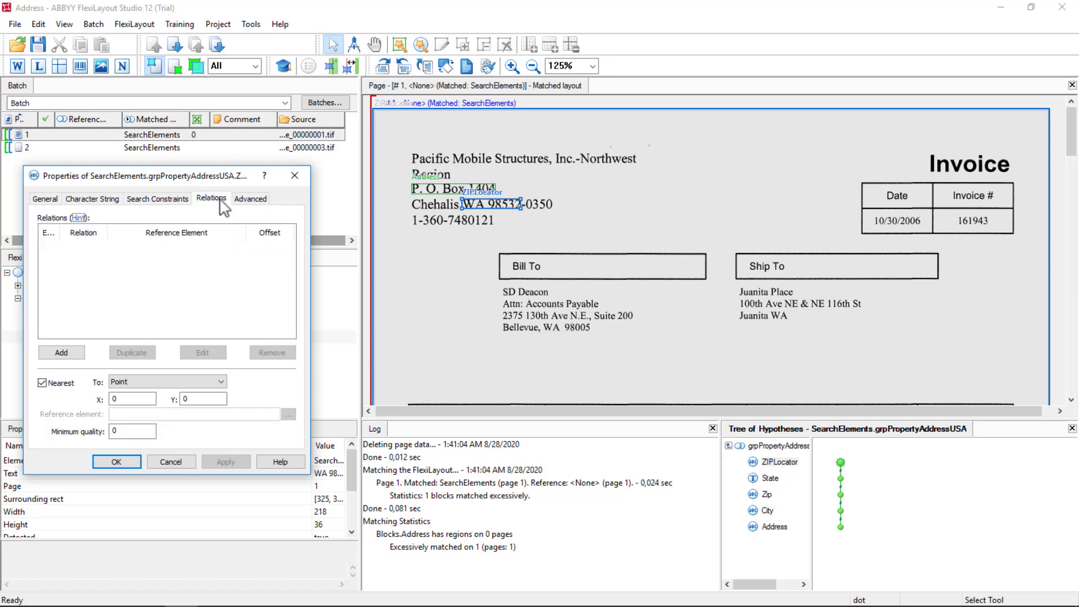
pyautogui.click(170, 460)
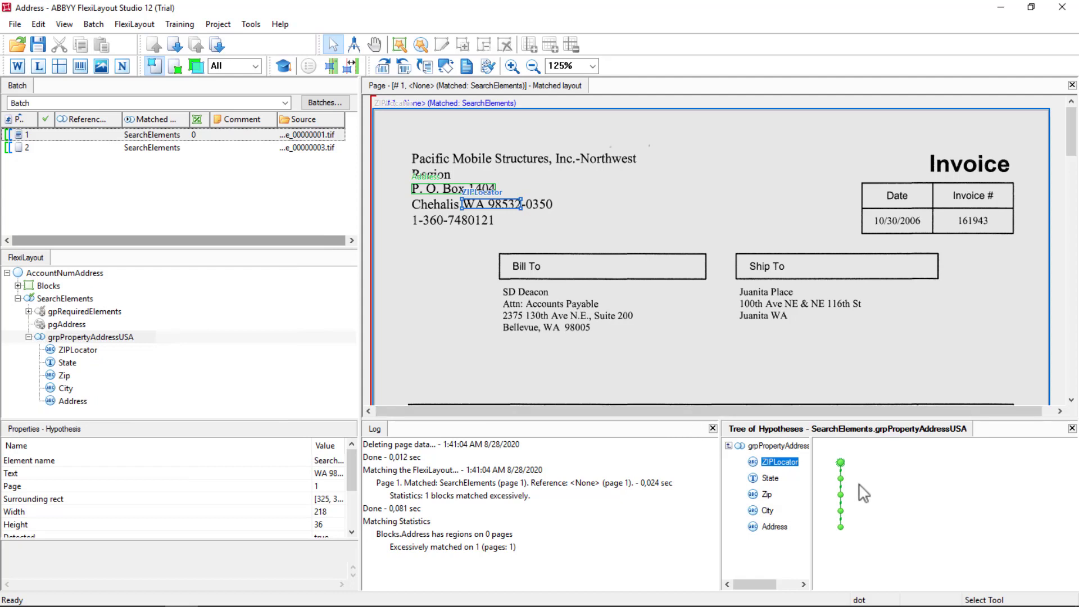
# Step: Inspect the State element's US state-abbreviation static text and its relations to ZIPLocator
pyautogui.click(841, 478)
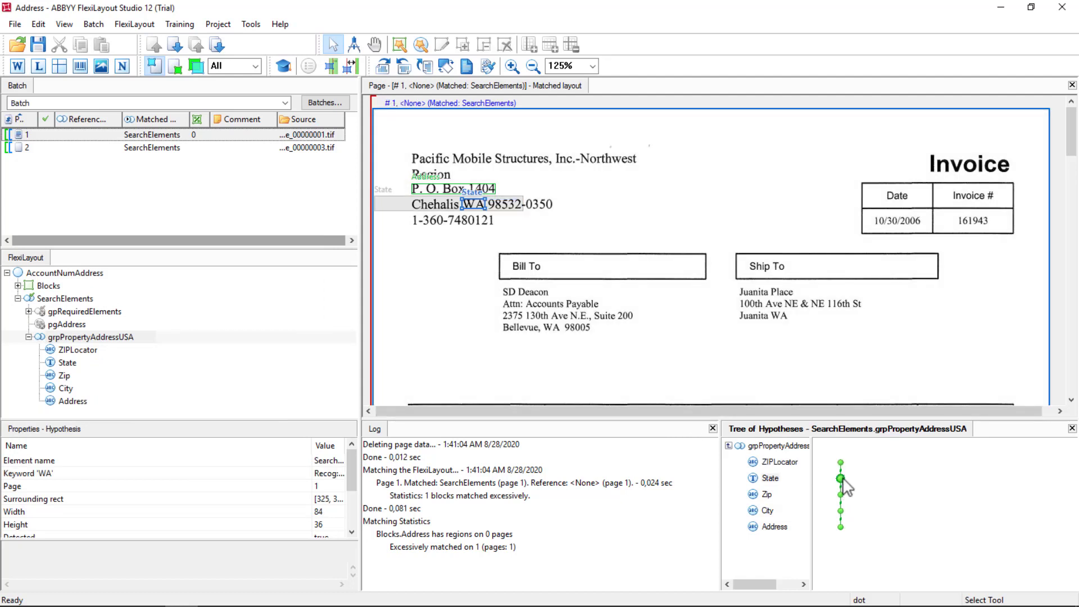
pyautogui.doubleClick(768, 479)
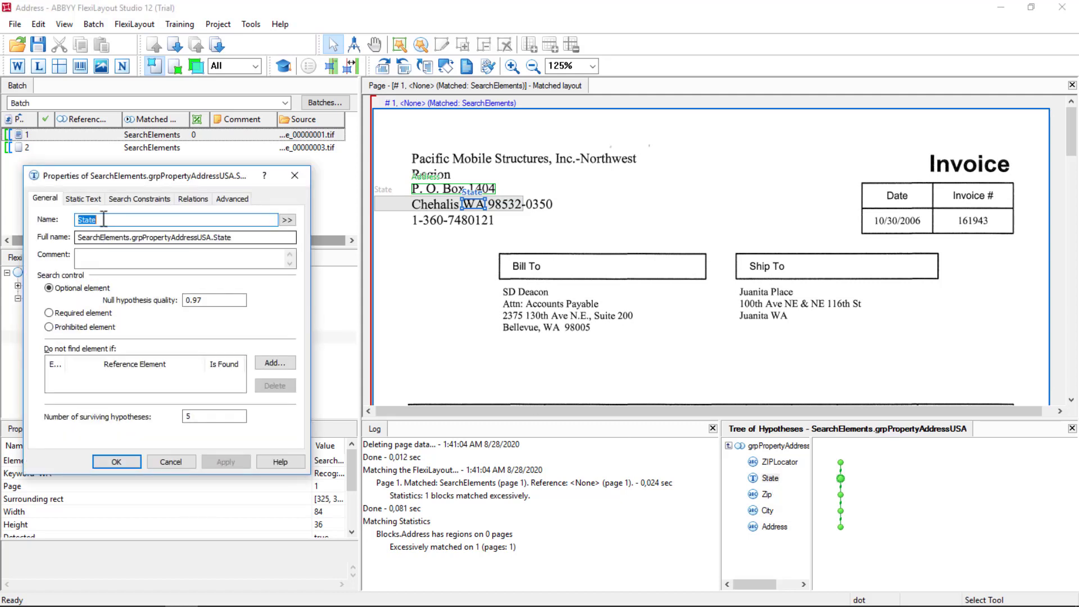
pyautogui.click(83, 199)
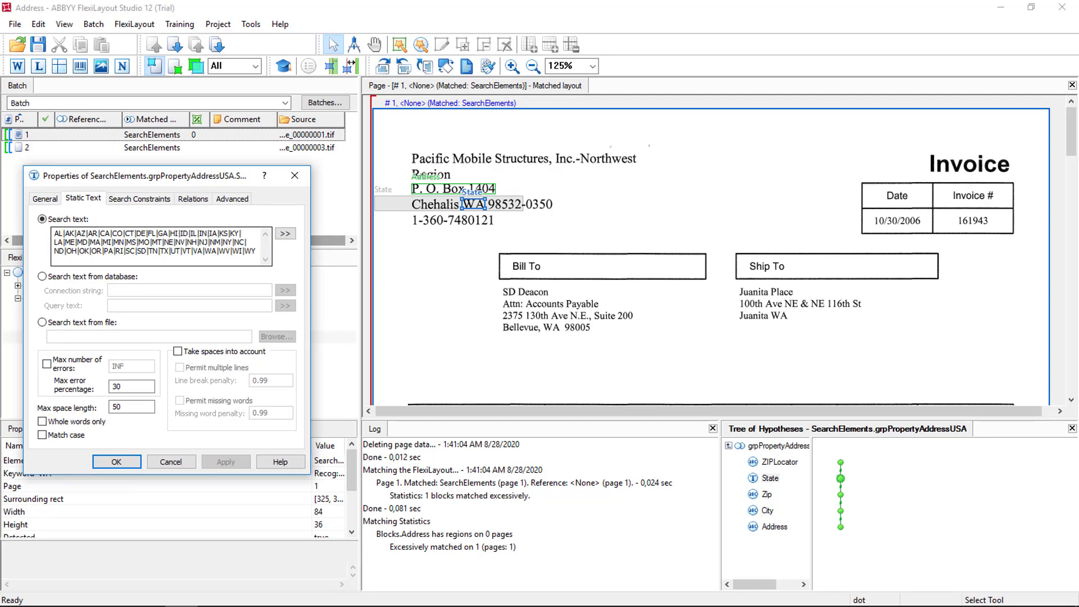
pyautogui.click(192, 200)
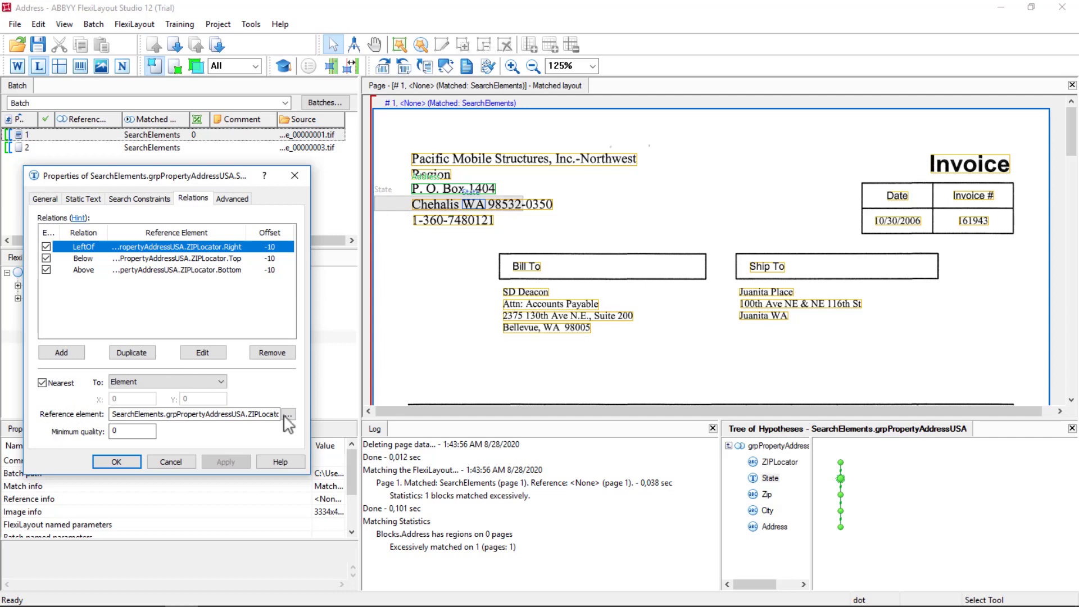
pyautogui.click(83, 198)
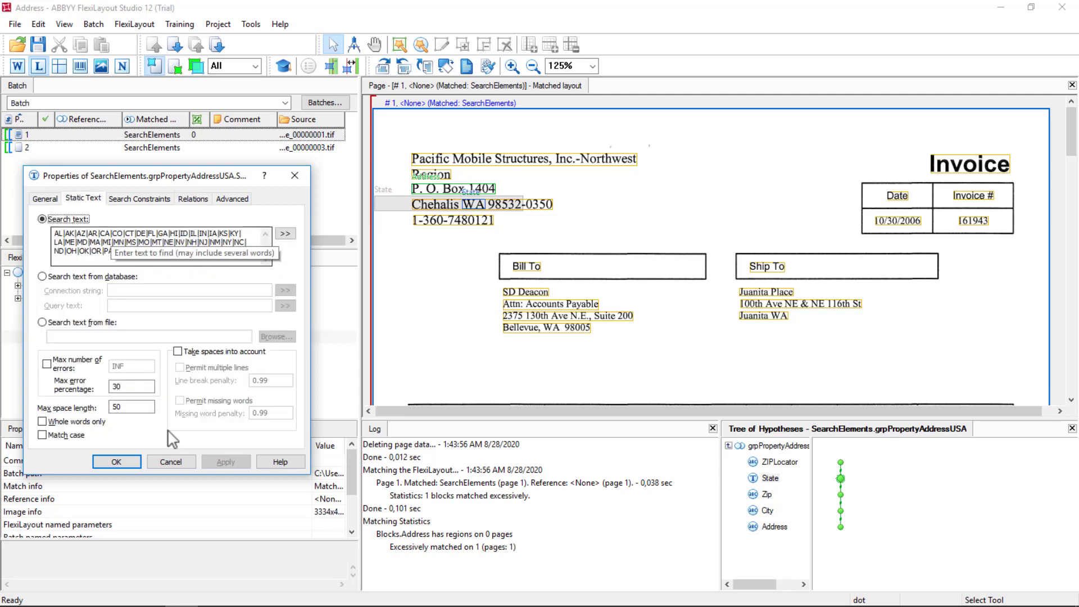
# Step: Accept the State settings and rematch the first invoice page
pyautogui.click(116, 461)
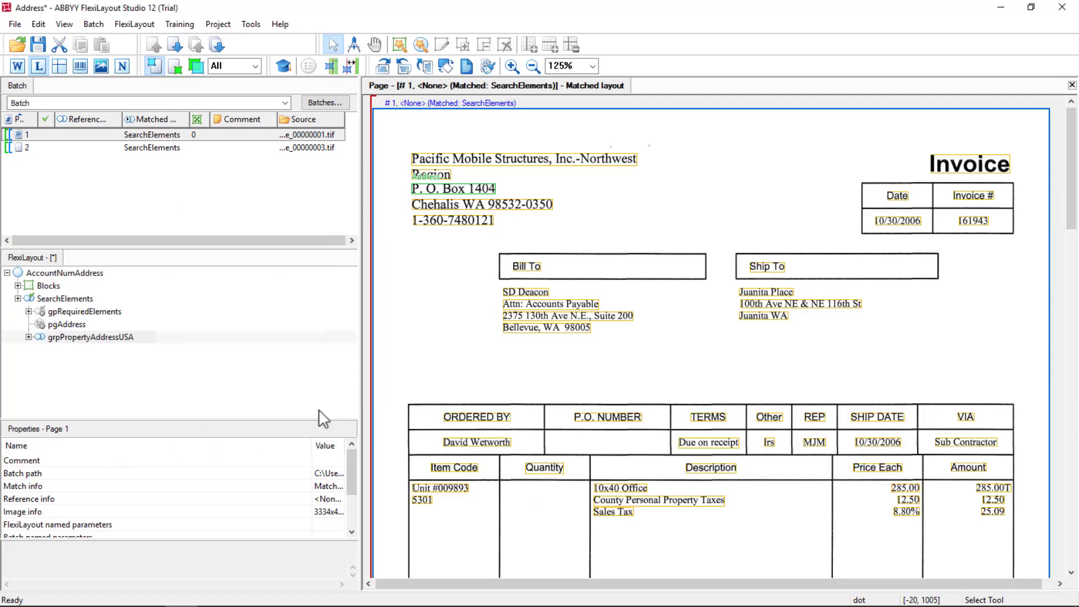
pyautogui.rightClick(35, 140)
pyautogui.click(68, 153)
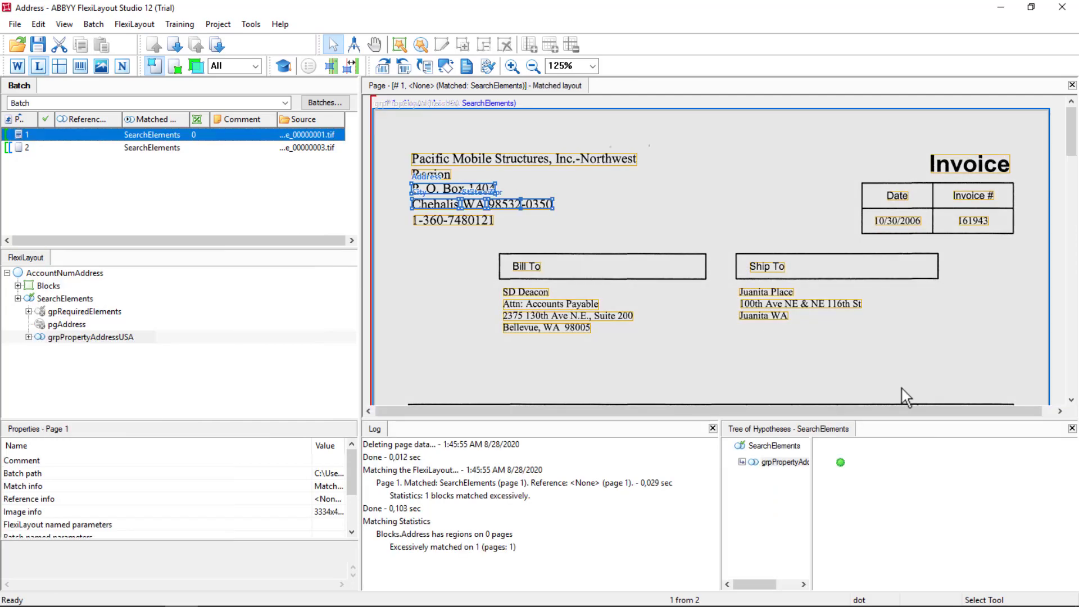
# Step: Inspect the Zip hypothesis 98532-0350 and its RightOf and LeftOf relations to State, without changes
pyautogui.click(839, 464)
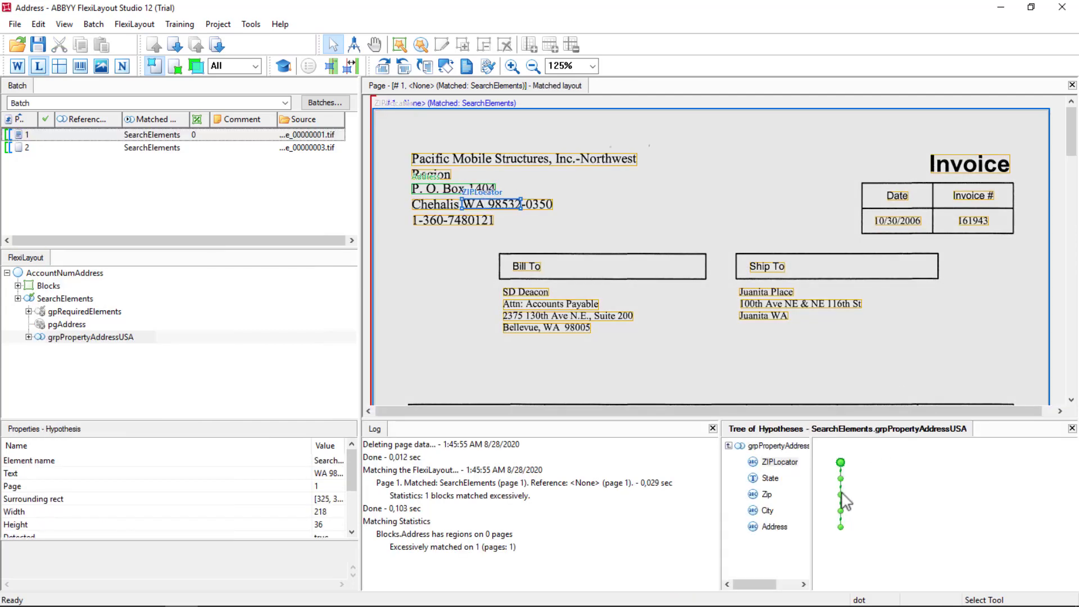
pyautogui.click(840, 494)
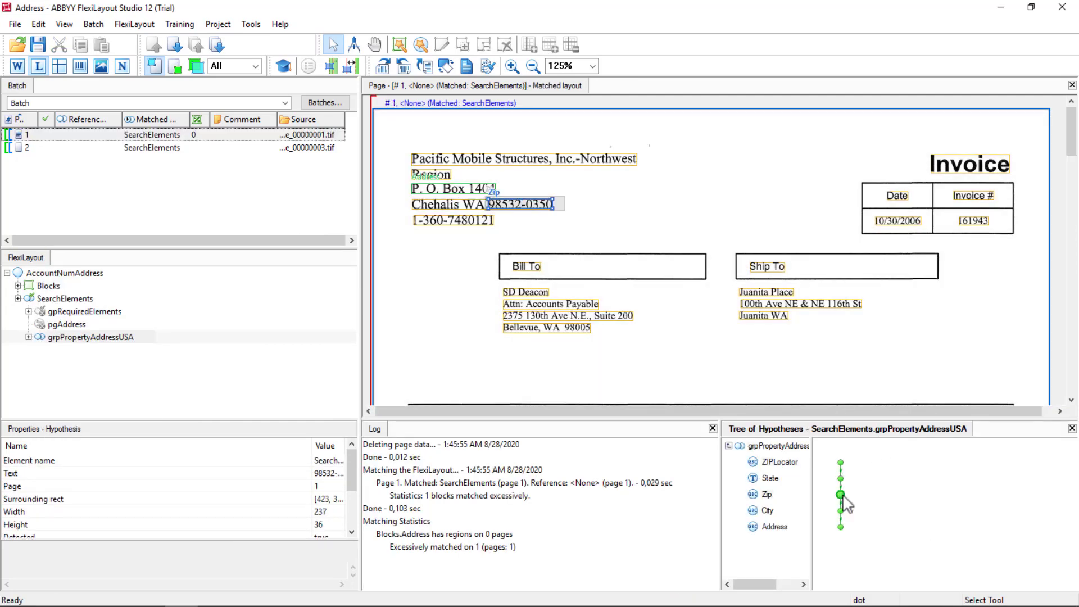
pyautogui.doubleClick(768, 494)
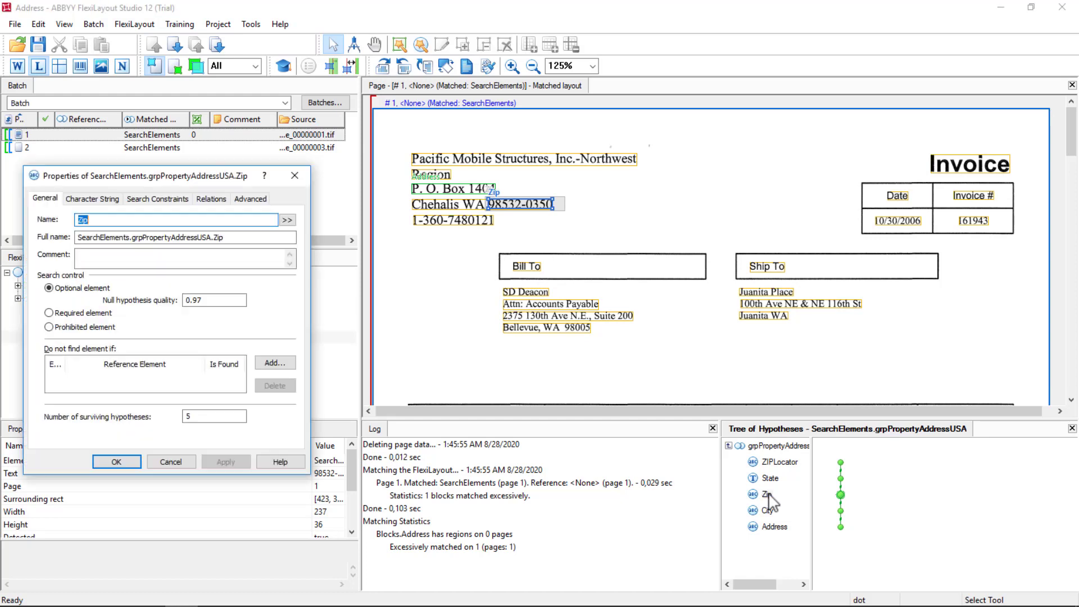
pyautogui.click(206, 200)
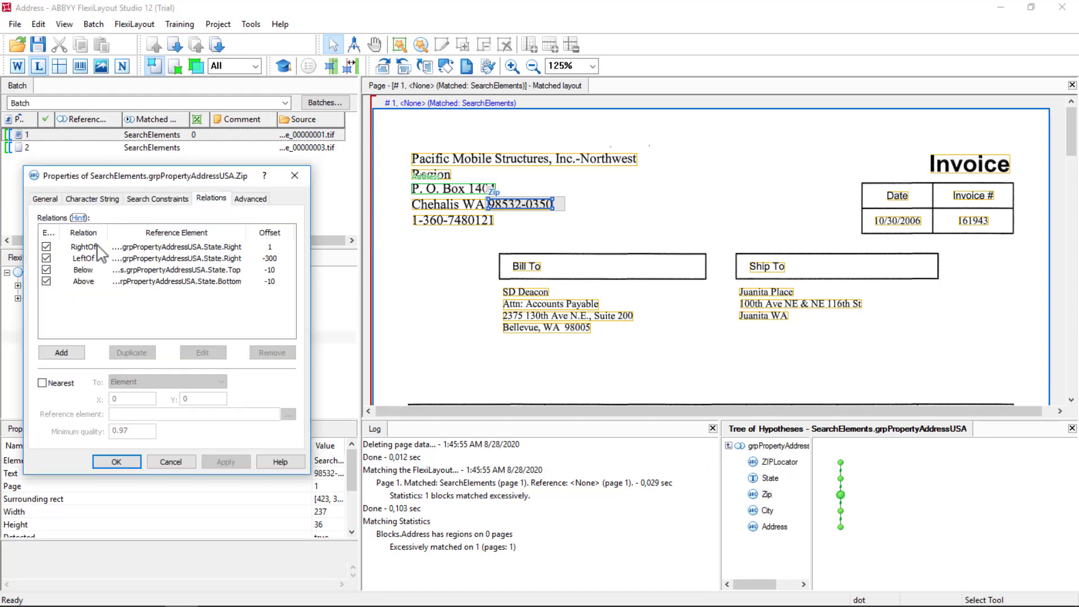
pyautogui.click(192, 247)
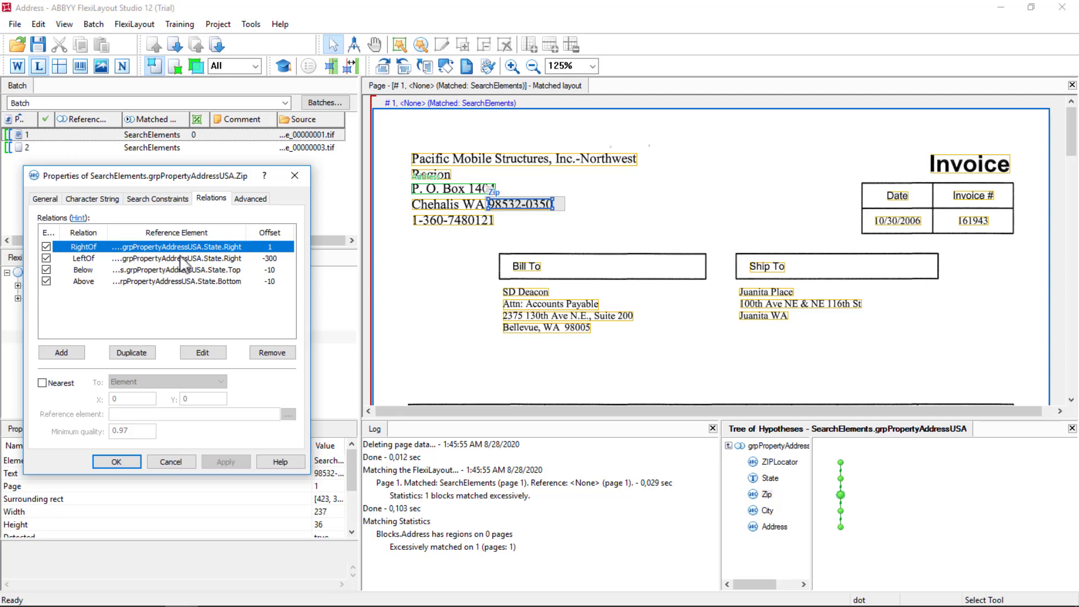
pyautogui.click(180, 258)
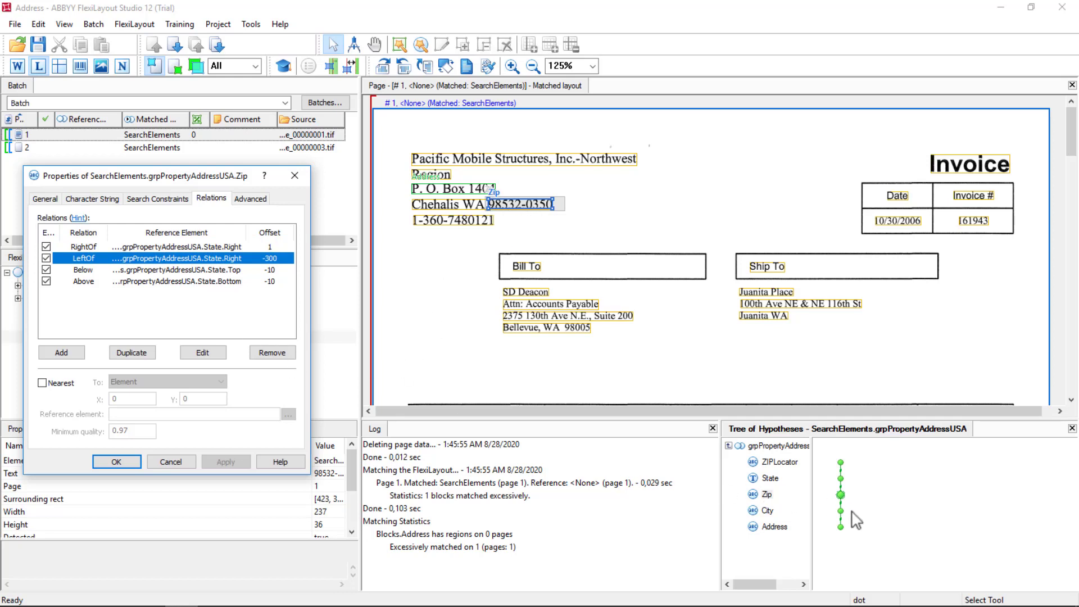
pyautogui.moveTo(840, 526)
pyautogui.click(171, 461)
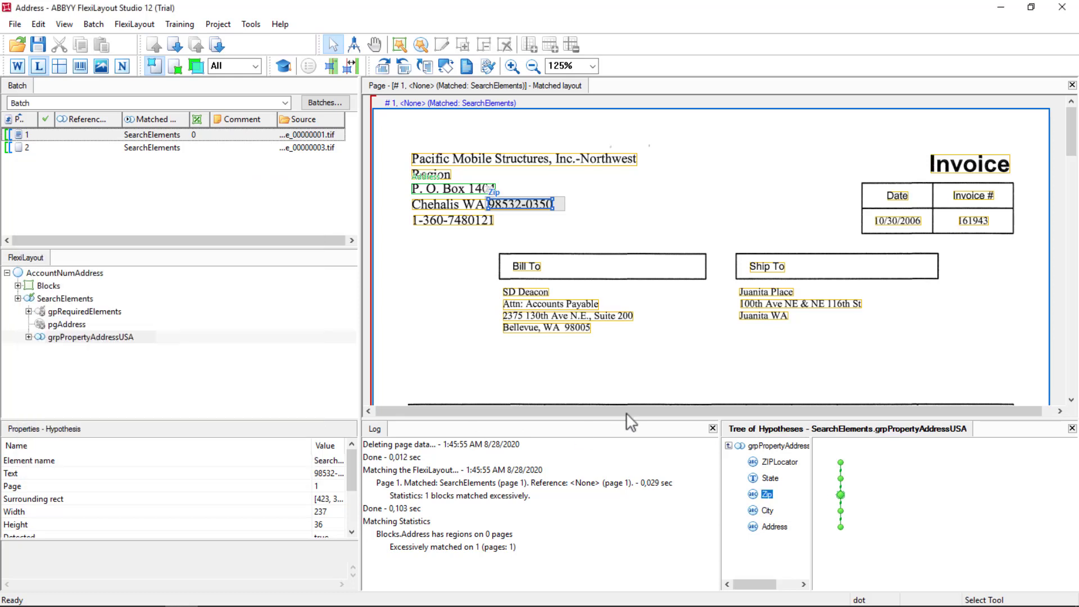
# Step: Review the City hypothesis Chehalis and its LeftOf, Below and Above relations to State, without changes
pyautogui.click(840, 511)
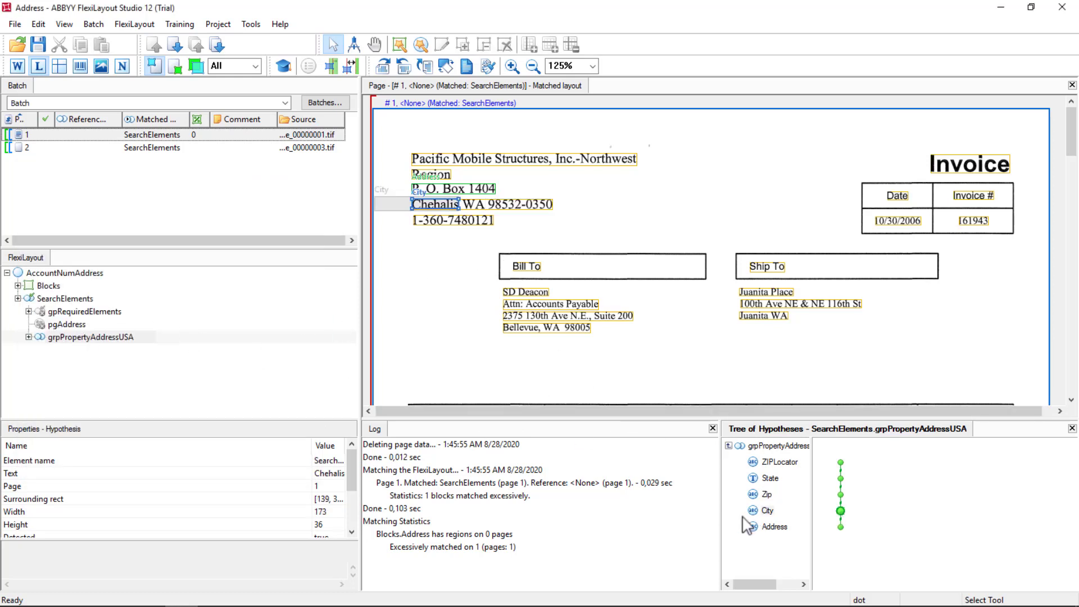
pyautogui.doubleClick(766, 510)
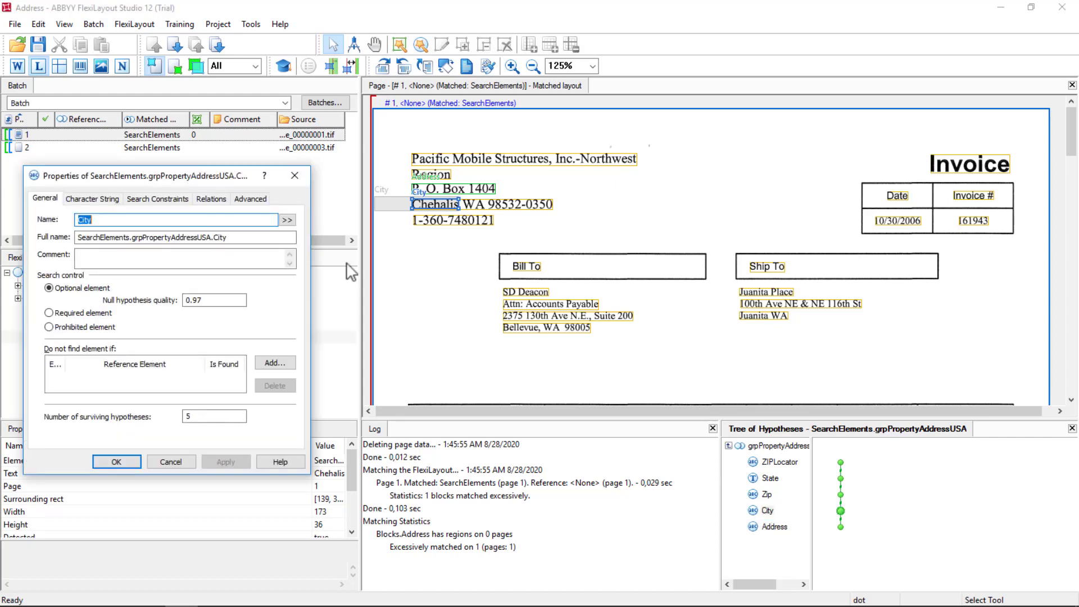
pyautogui.click(211, 200)
pyautogui.click(89, 249)
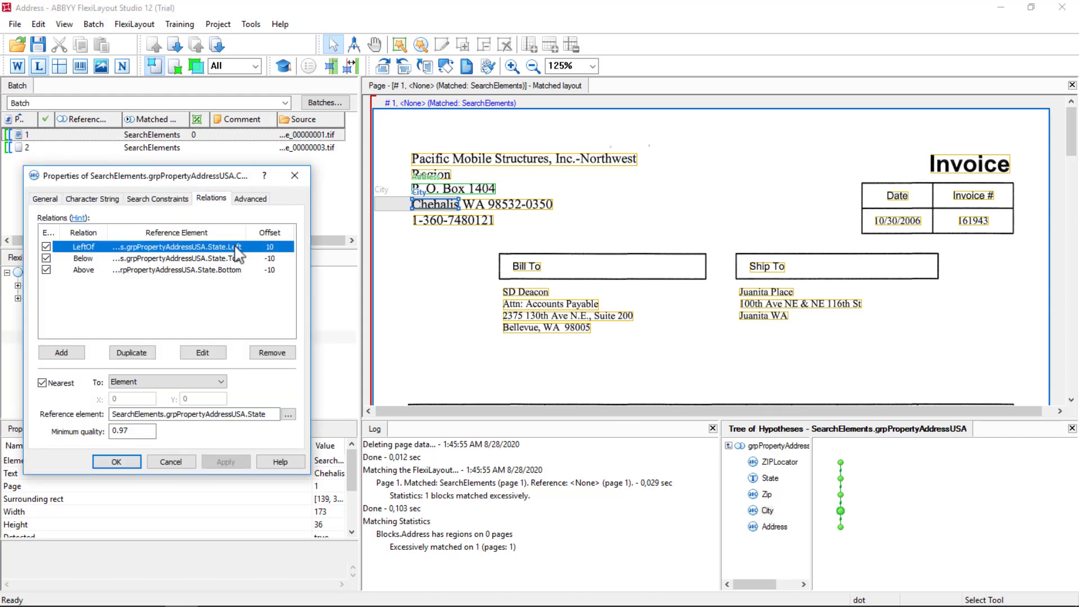
pyautogui.click(123, 258)
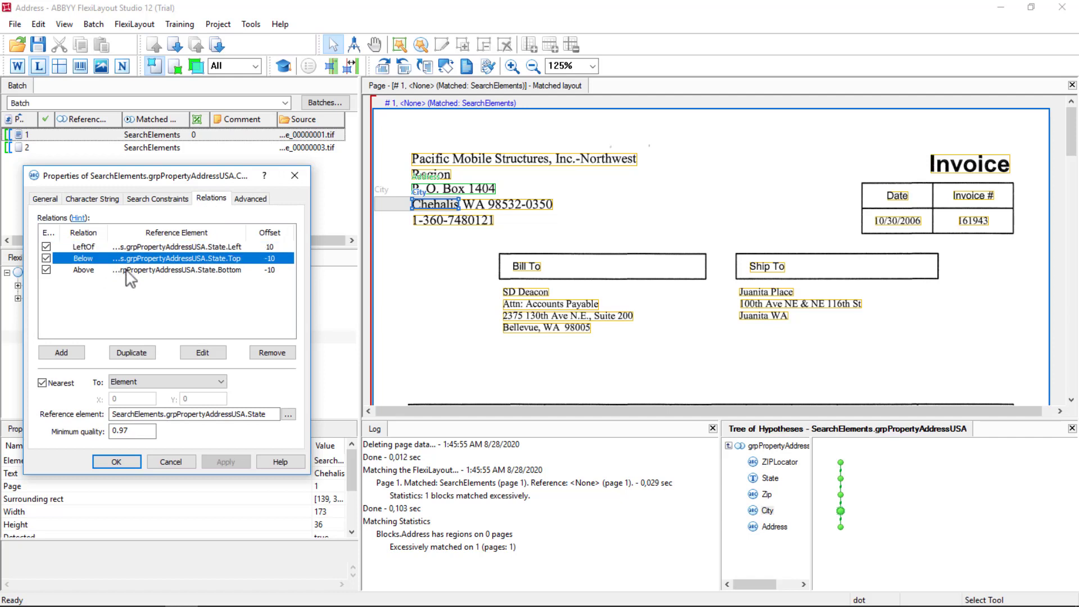
pyautogui.click(128, 273)
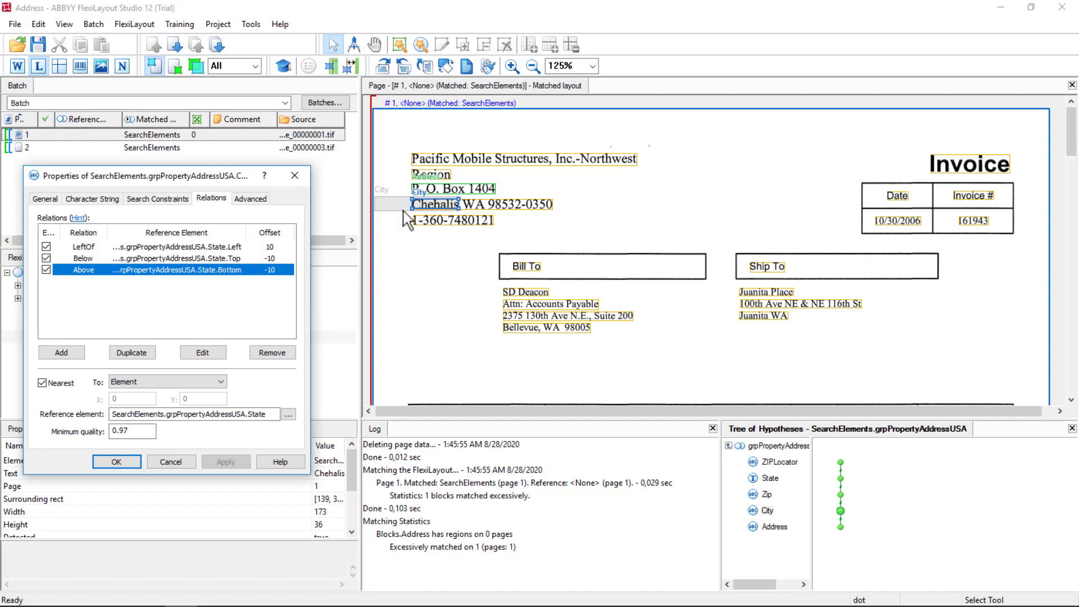
pyautogui.click(169, 462)
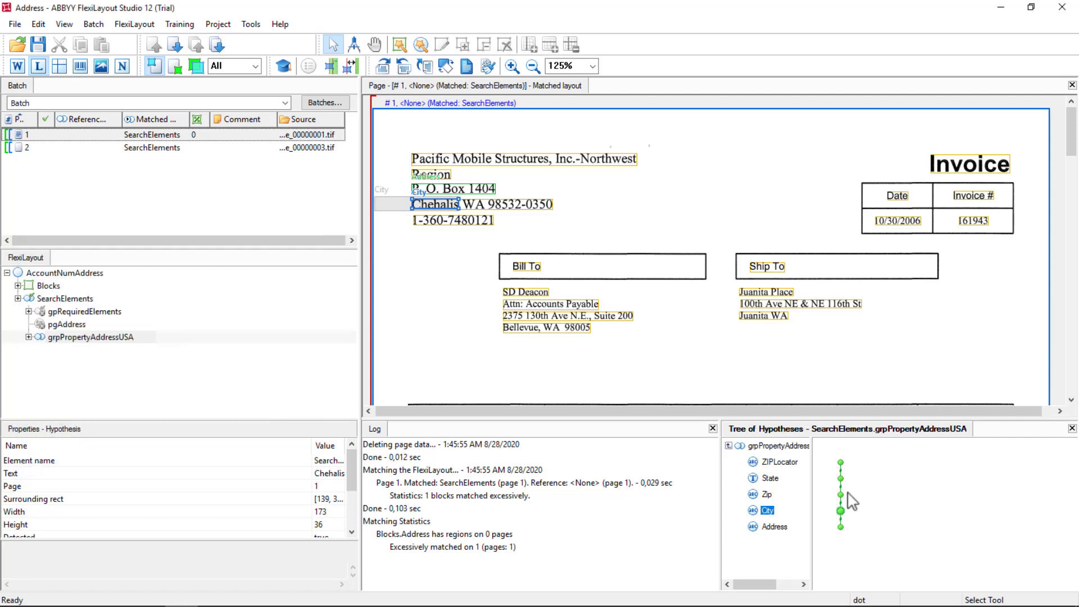
# Step: Show Address hypothesis P. O. Box 1404's relations sorted by reference element, then measure the address block
pyautogui.click(841, 527)
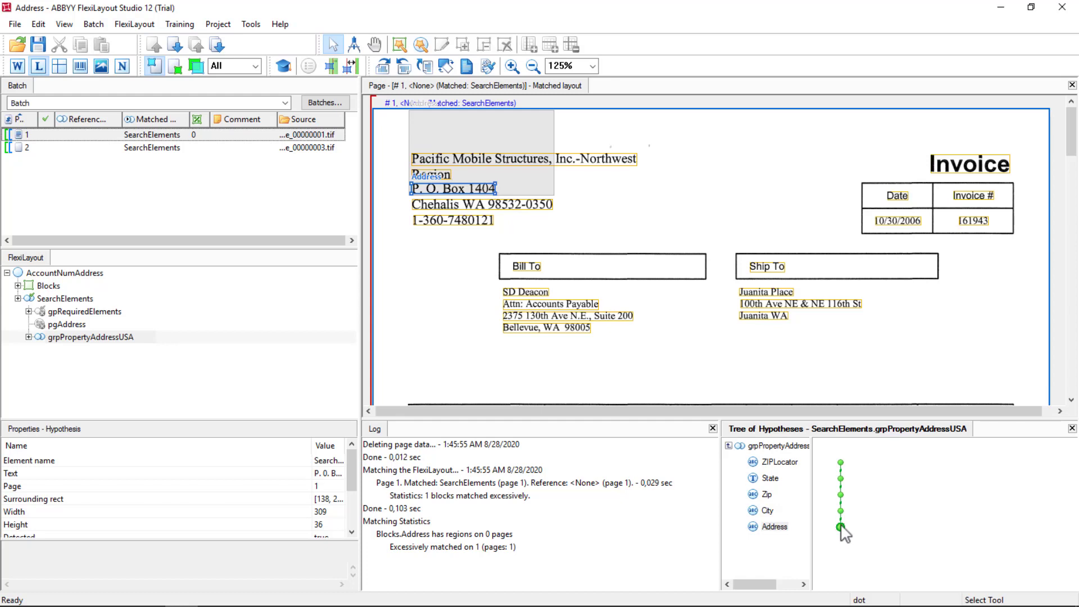
pyautogui.doubleClick(774, 527)
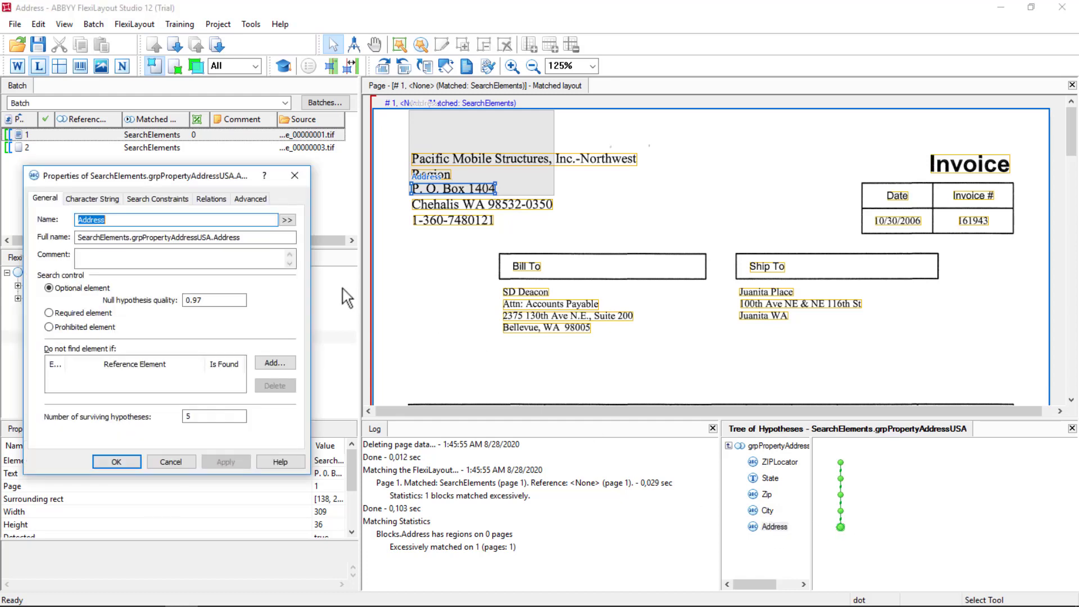
pyautogui.click(212, 201)
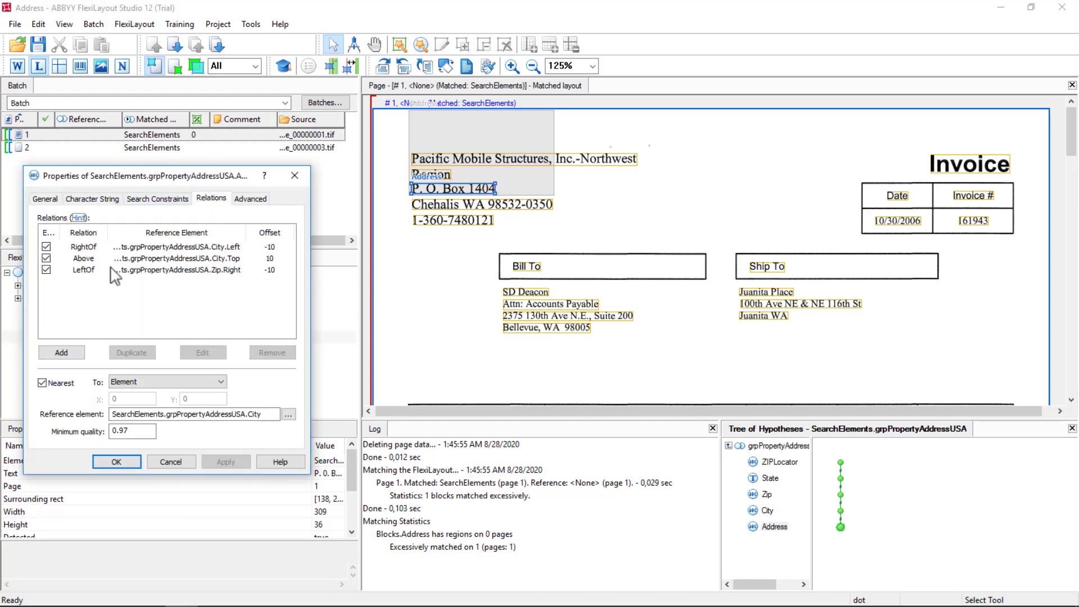
pyautogui.click(94, 259)
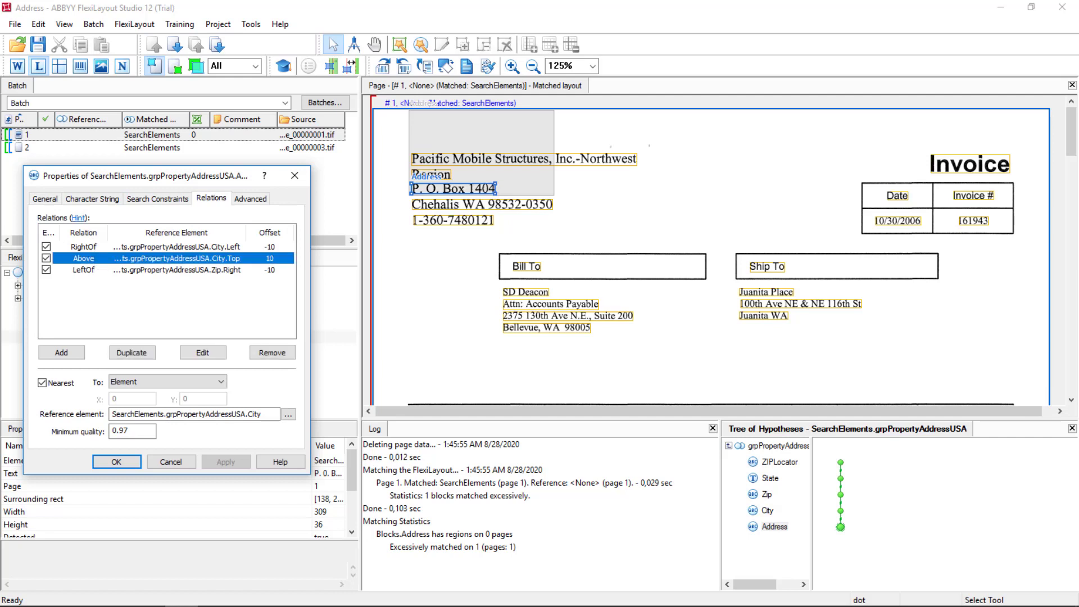
pyautogui.click(176, 232)
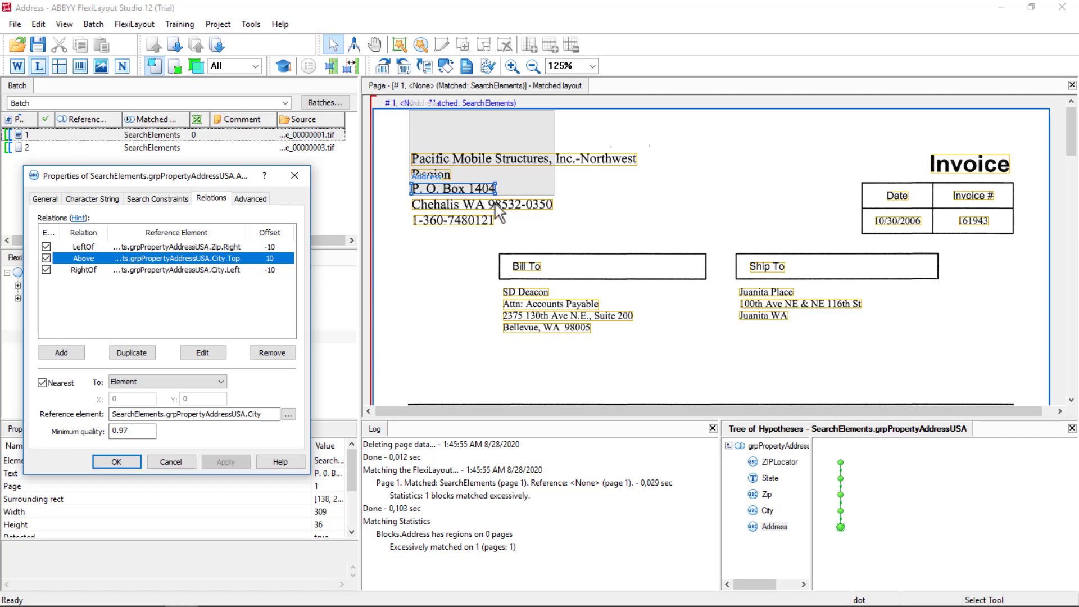
pyautogui.click(407, 191)
pyautogui.moveTo(408, 140); pyautogui.dragTo(649, 231)
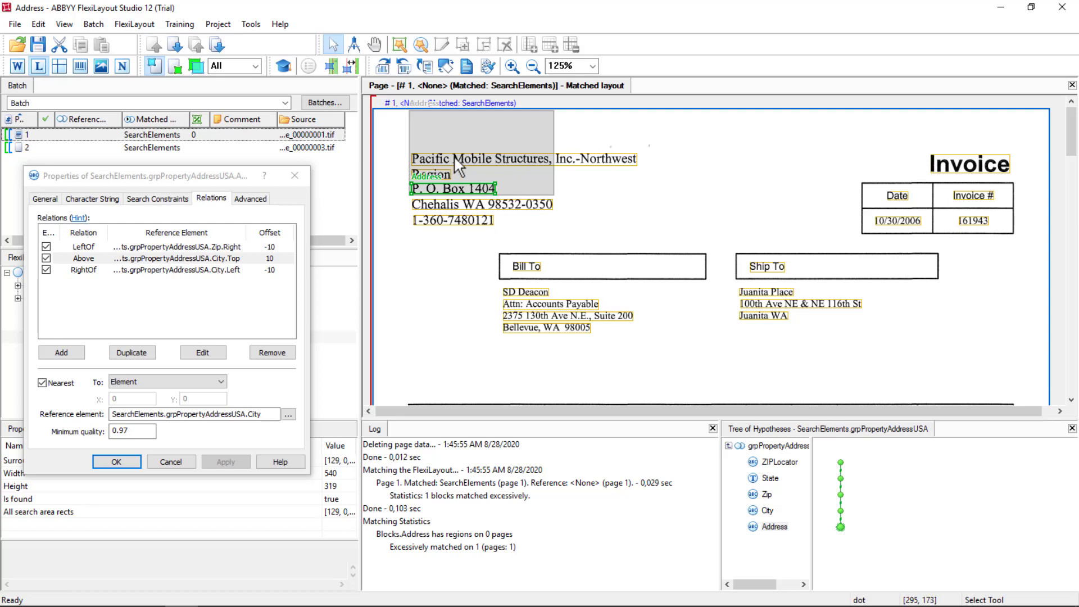